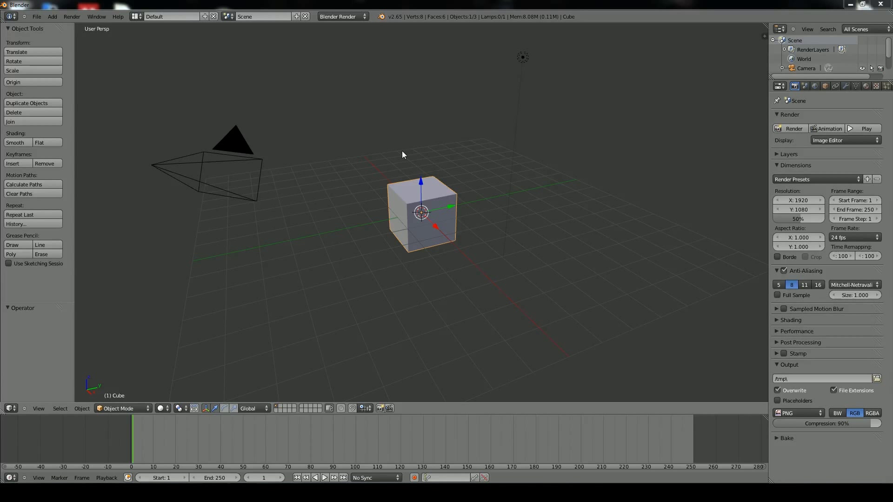
- Delete the default cube, add a 32-vertex circle mesh, and zoom in on it
key("x")
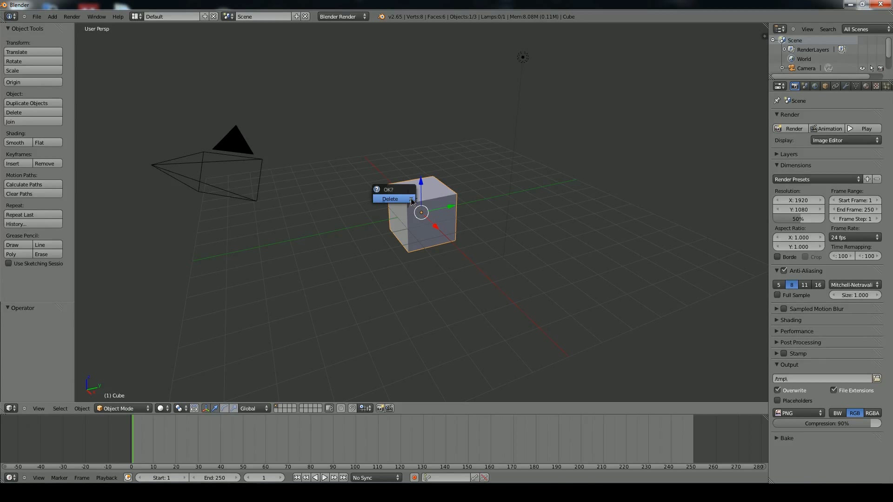
left_click(409, 200)
key("shift+a")
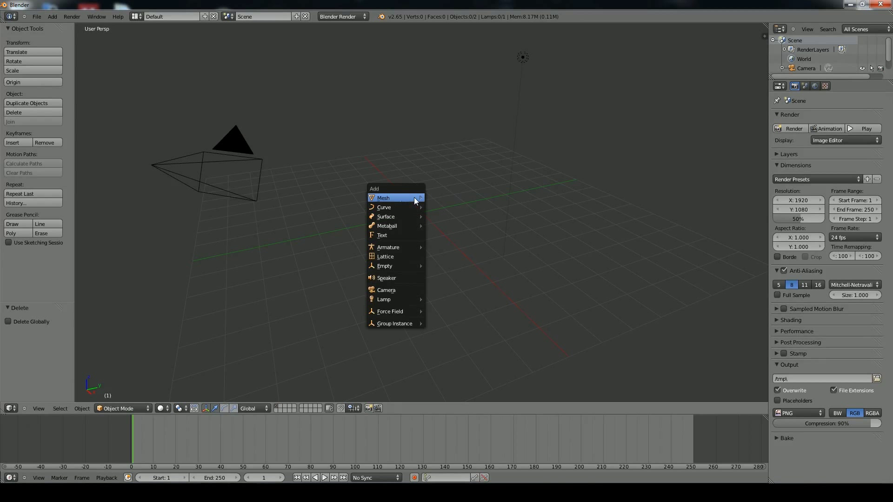
mouse_move(415, 200)
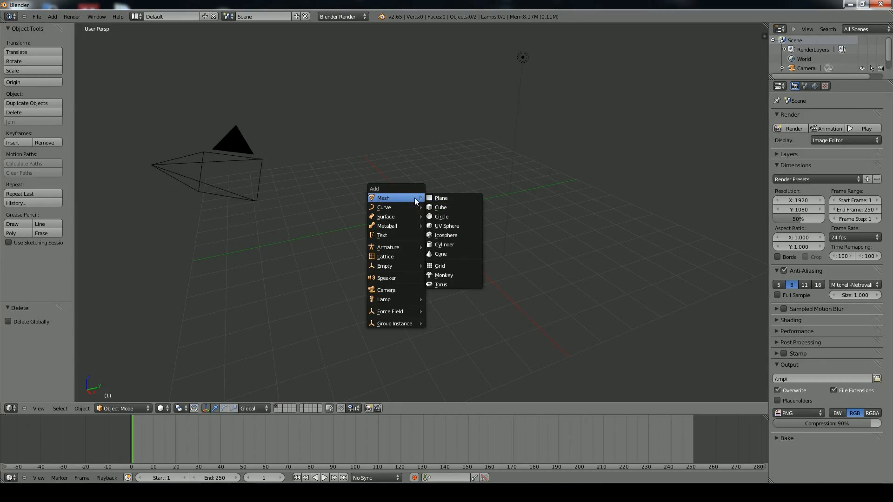
left_click(445, 215)
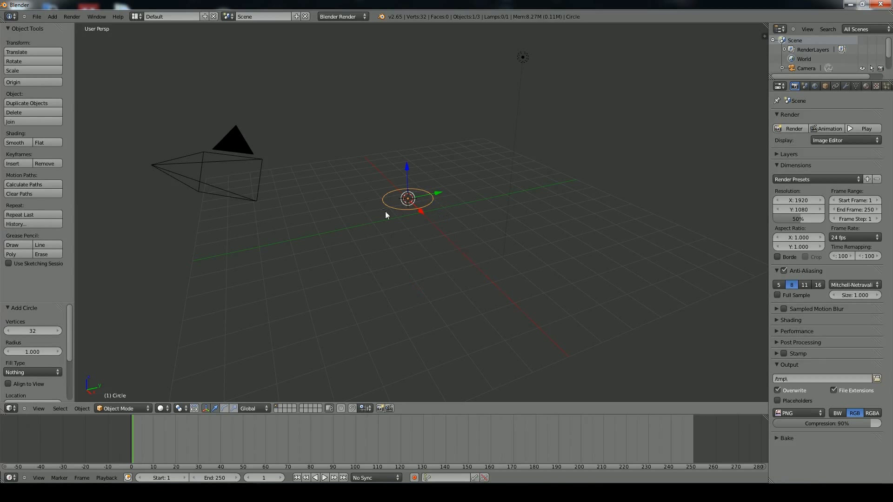
scroll(390, 227, "up", 6)
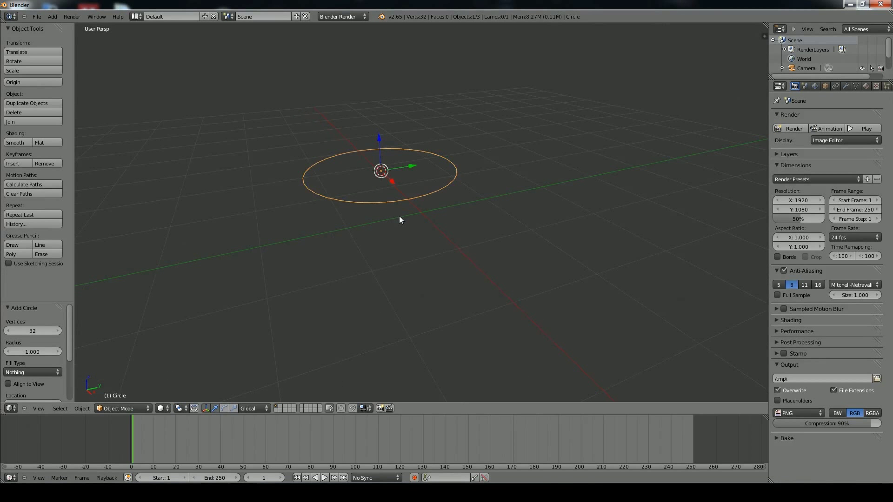
middle_click_drag(412, 199, 442, 253, "shift")
scroll(442, 252, "up", 2)
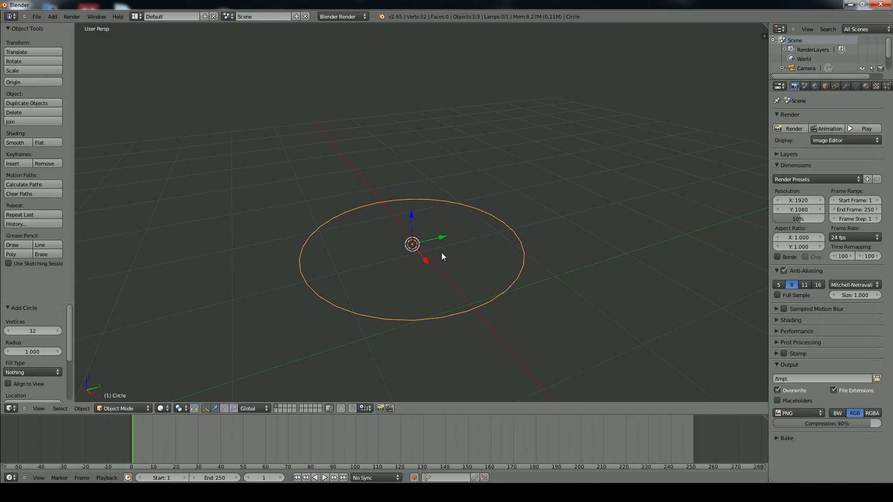
- In Edit Mode, fill the circle with a face and scale it to 0.632 in orthographic view
key("Tab")
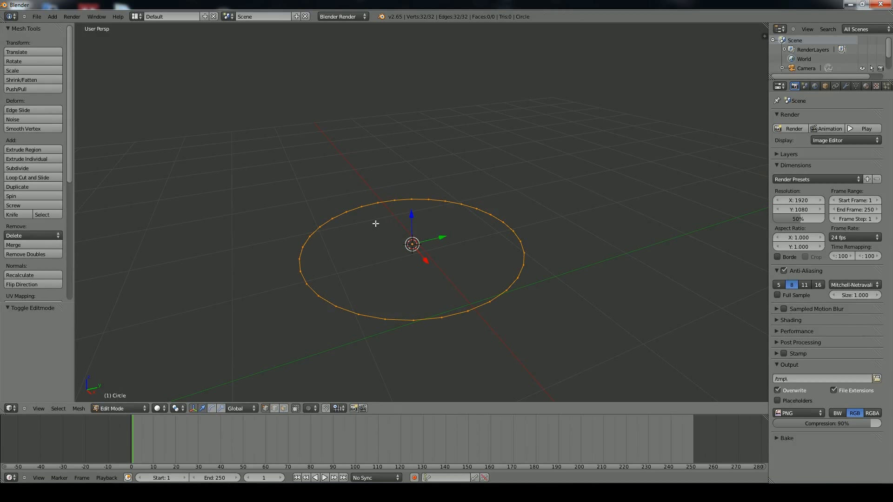
key("f")
middle_click_drag(375, 223, 453, 229)
scroll(453, 230, "down", 5)
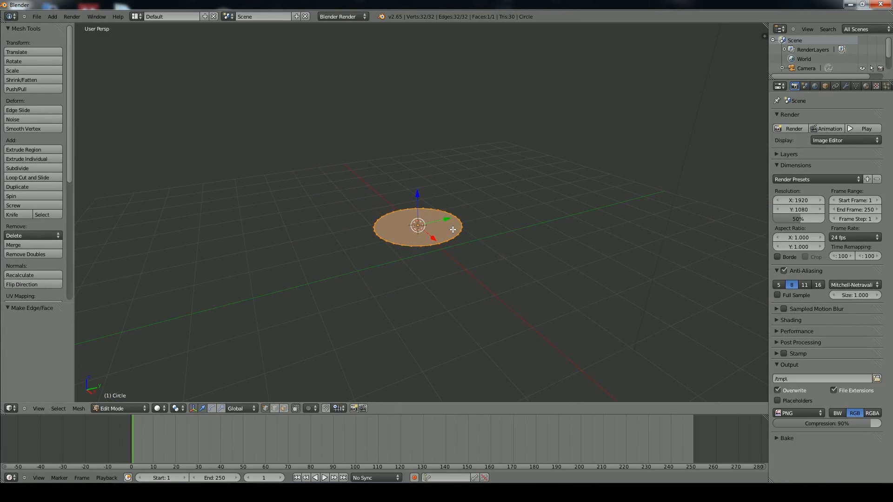
key("s")
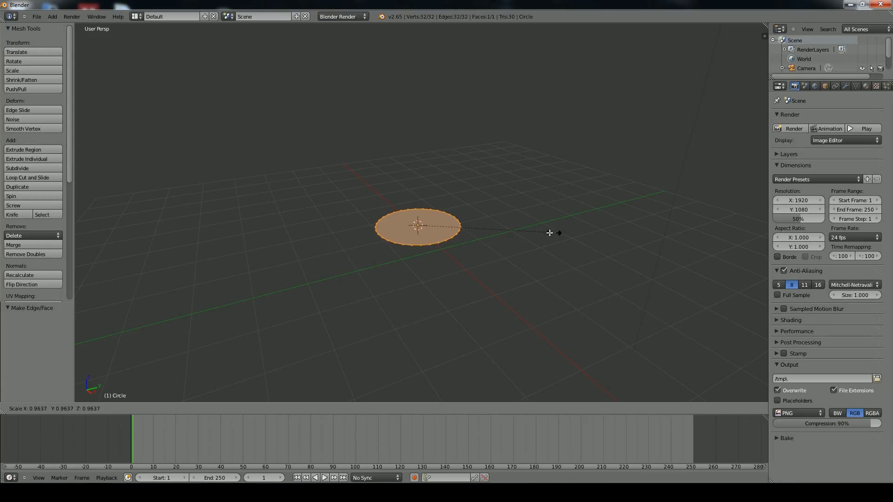
left_click(504, 232)
middle_click_drag(518, 238, 485, 221)
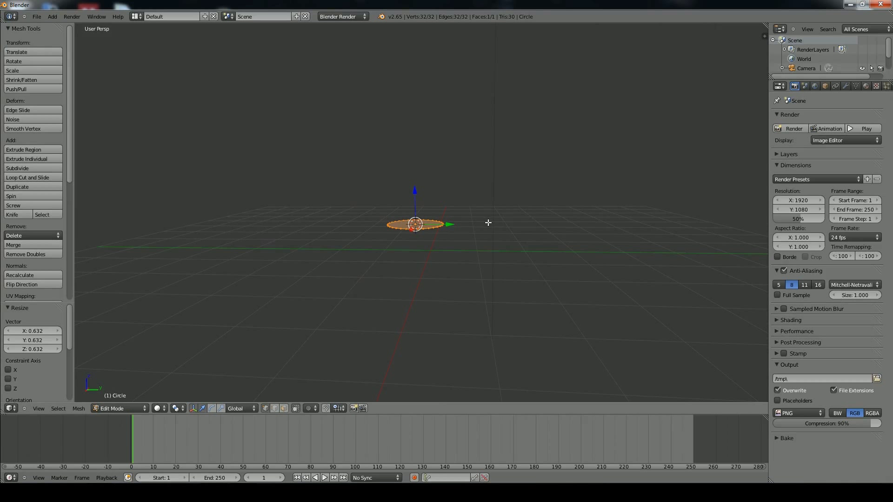
key("KP_5")
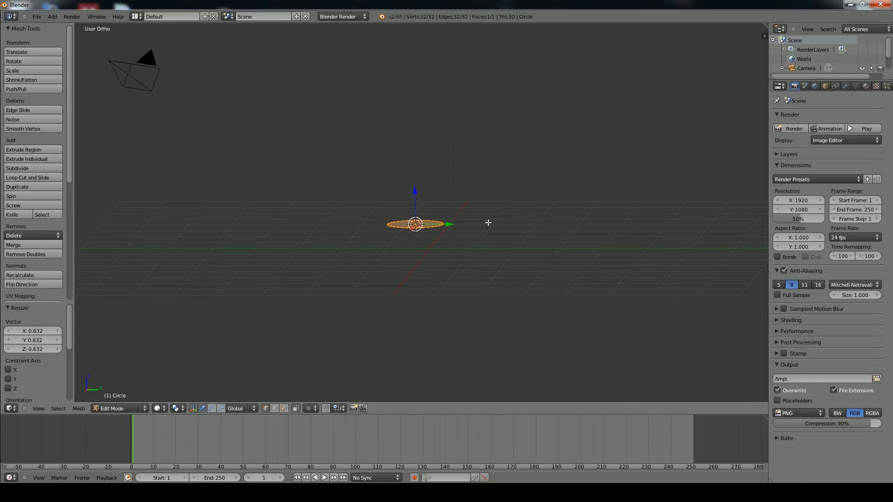
- In Front view, move the filled circle down to Z -0.478 and begin extruding its face
key("KP_1")
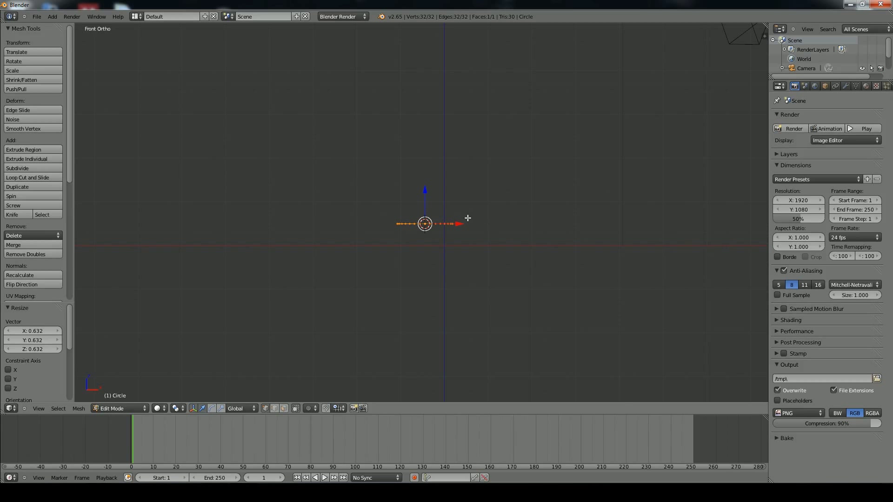
left_click_drag(425, 191, 429, 213)
scroll(451, 223, "up", 3)
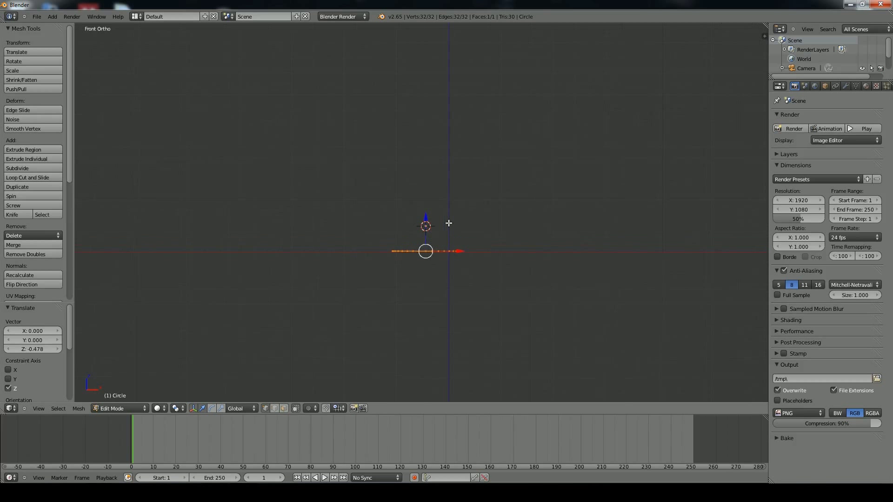
scroll(463, 232, "down", 1)
scroll(464, 231, "down", 1)
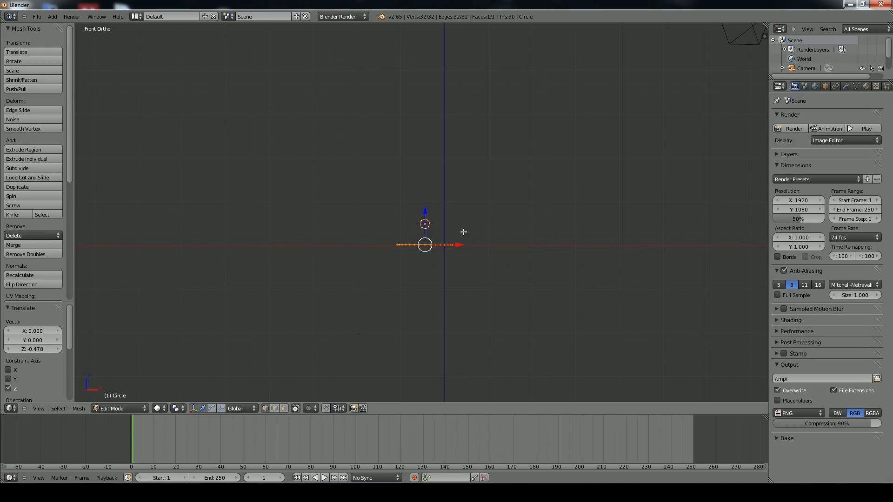
middle_click_drag(464, 232, 466, 247)
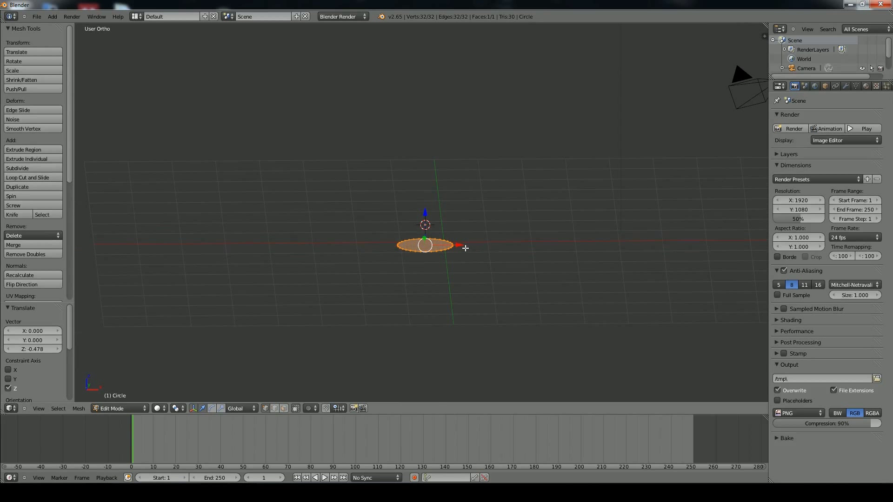
key("KP_1")
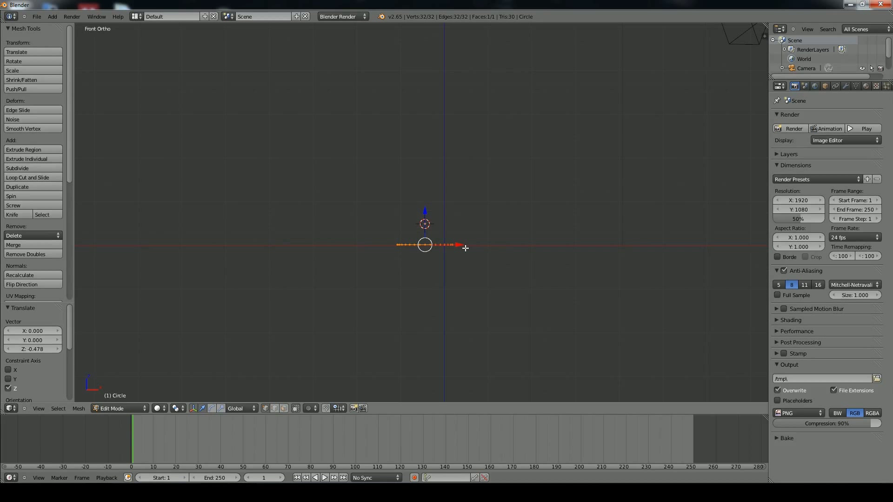
key("e")
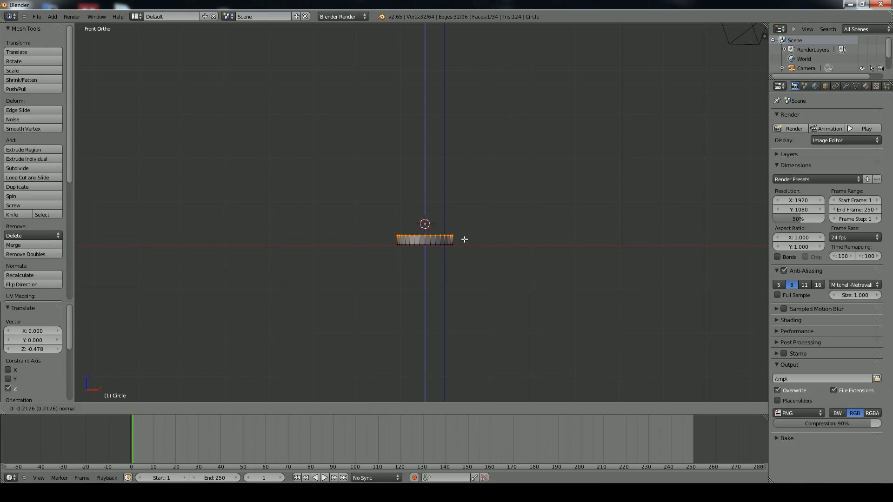
- Confirm the base extrusion, widen that ring to 1.296, and raise a new ring by 0.372
left_click(465, 239)
key("s")
left_click(475, 241)
key("e")
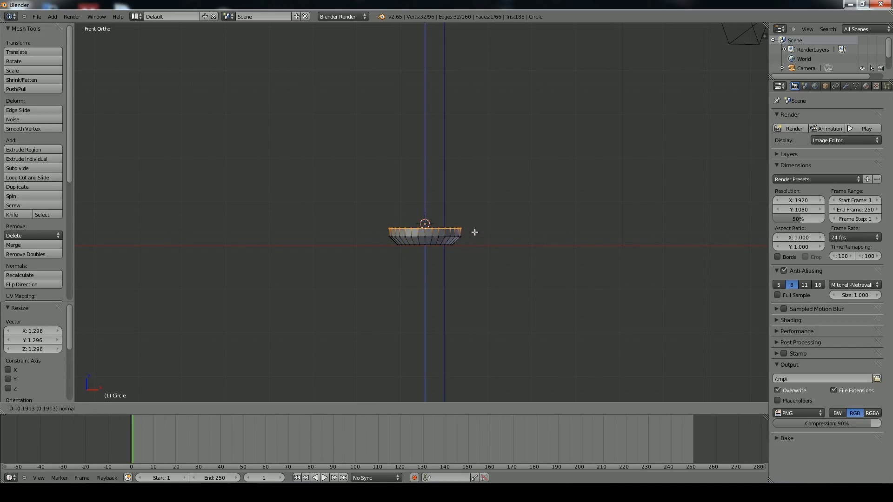
left_click(474, 232)
key("e")
left_click(481, 217)
key("s")
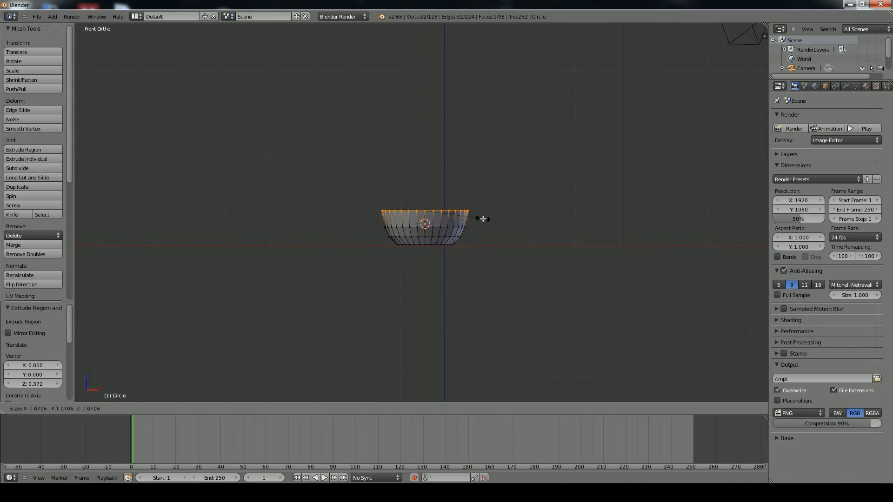
left_click(483, 218)
- Raise two more rings, one by 0.234, and narrow the top ring to 0.908
key("e")
left_click(483, 207)
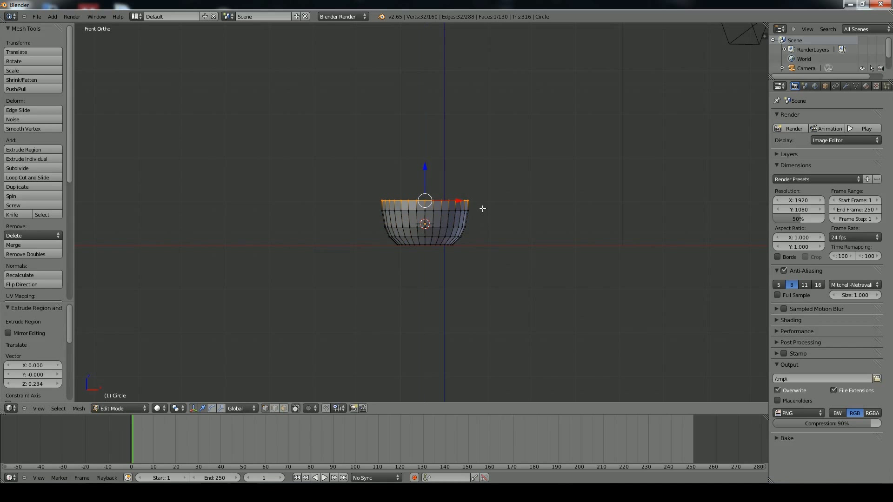
key("e")
left_click(482, 196)
key("s")
left_click(478, 192)
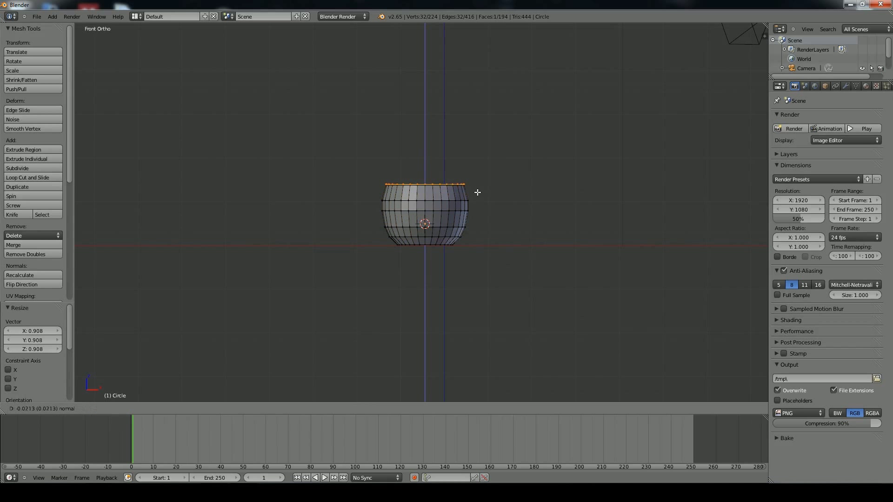
- Extrude another ring, then raise one by 0.351 and narrow it to 0.825
key("e")
left_click(473, 180)
key("s")
left_click(469, 179)
key("e")
left_click(460, 162)
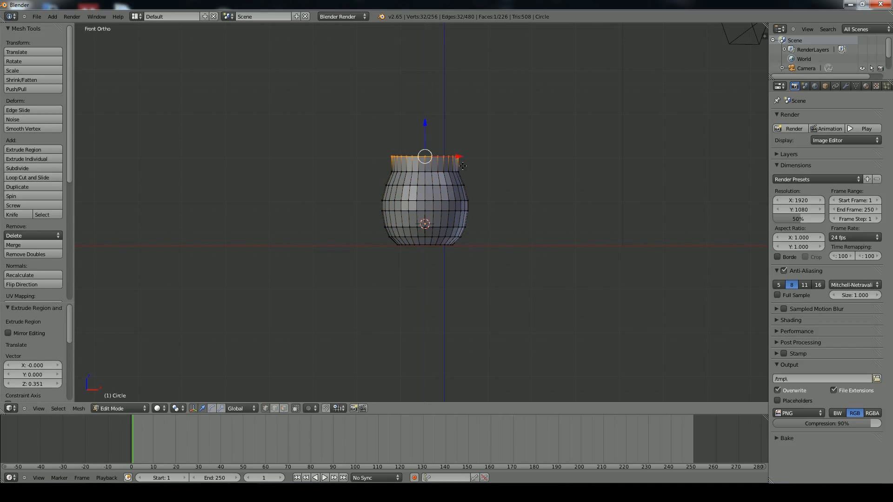
key("s")
left_click(454, 167)
- Raise the neck by 0.606, add short lip rings, and widen the topmost ring to 1.044
key("e")
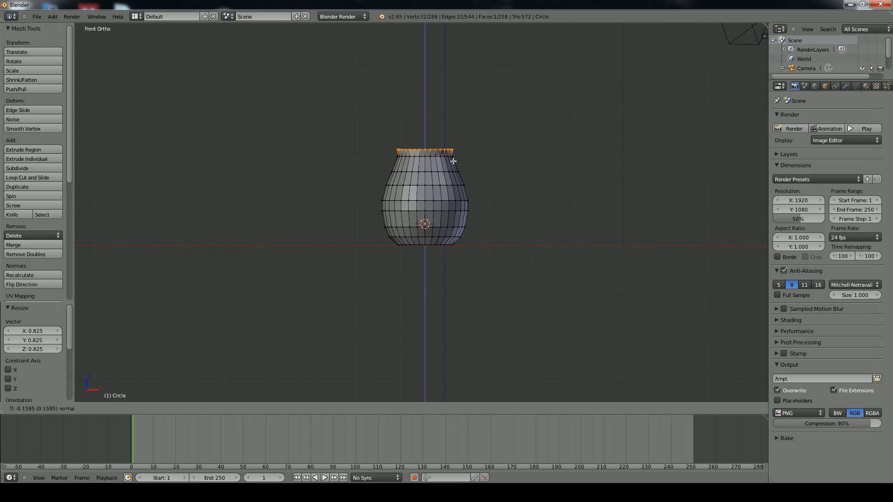
left_click(454, 139)
key("s")
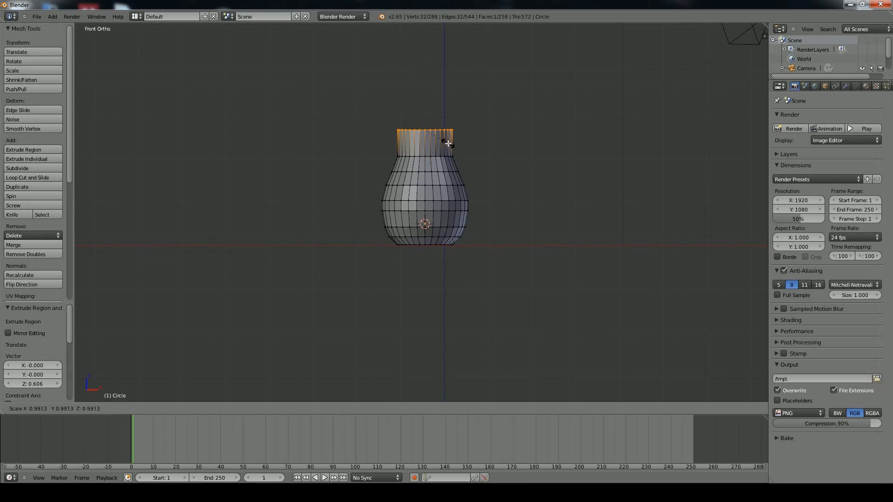
left_click(449, 135)
key("e")
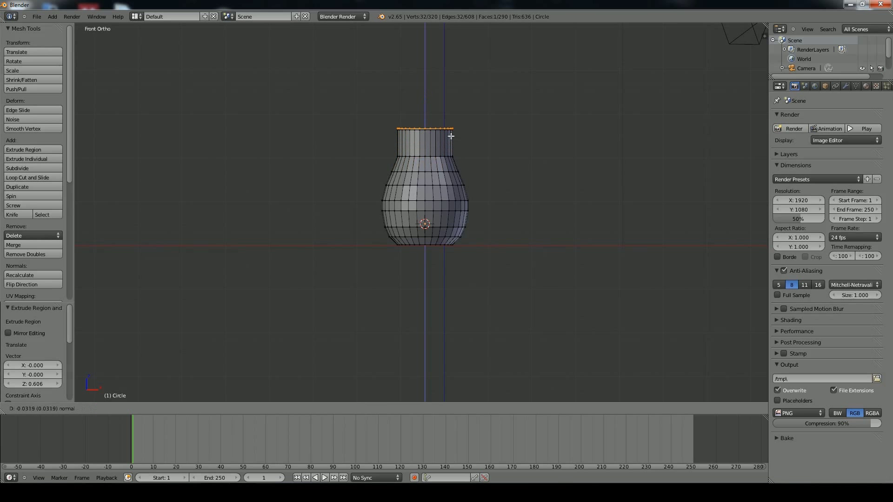
left_click(451, 134)
key("e")
left_click(454, 128)
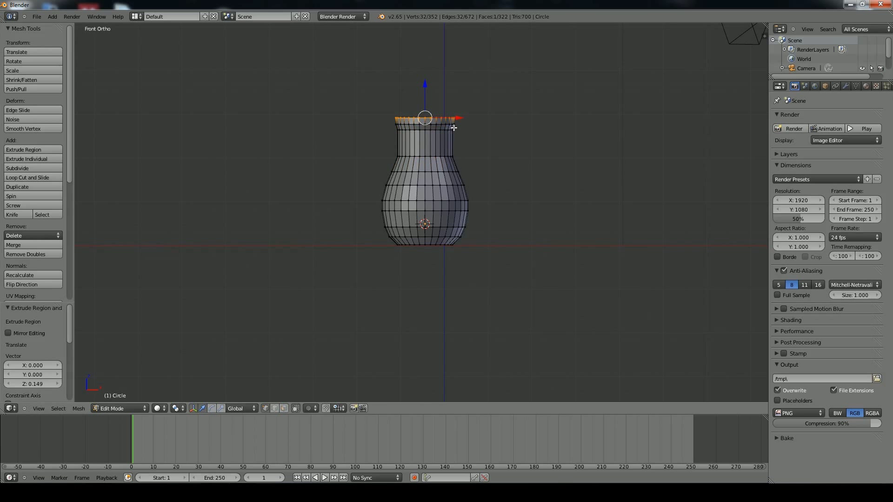
key("s")
left_click(454, 128)
- Orbit into User Ortho and zoom in on the vase's top face from slightly above
middle_click_drag(478, 130, 479, 143)
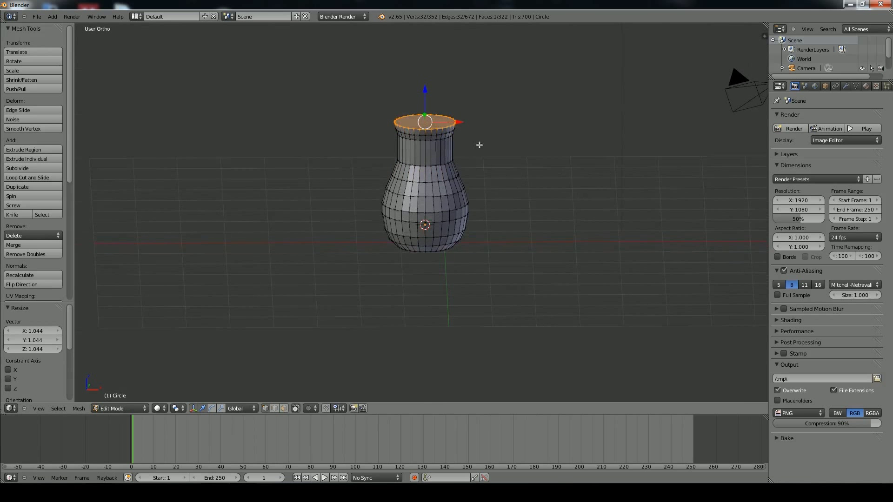
scroll(484, 163, "up", 3)
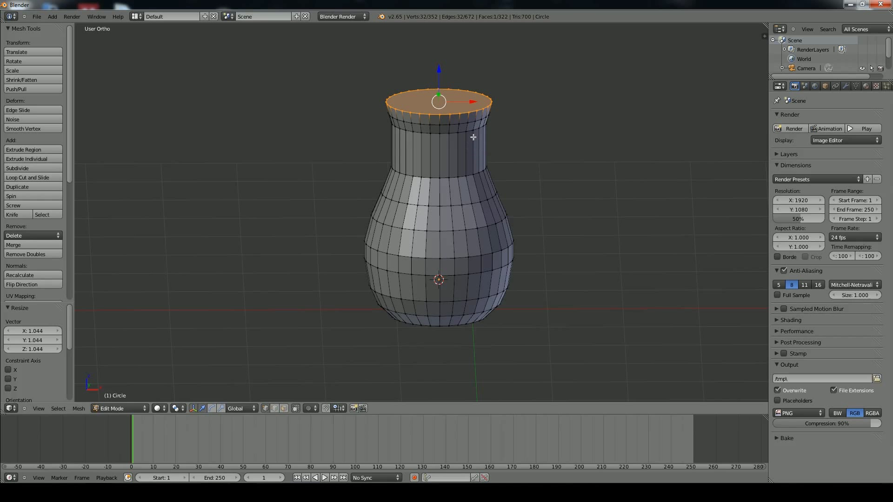
middle_click_drag(473, 137, 480, 202, "shift")
scroll(489, 164, "up", 3)
middle_click_drag(490, 143, 490, 174)
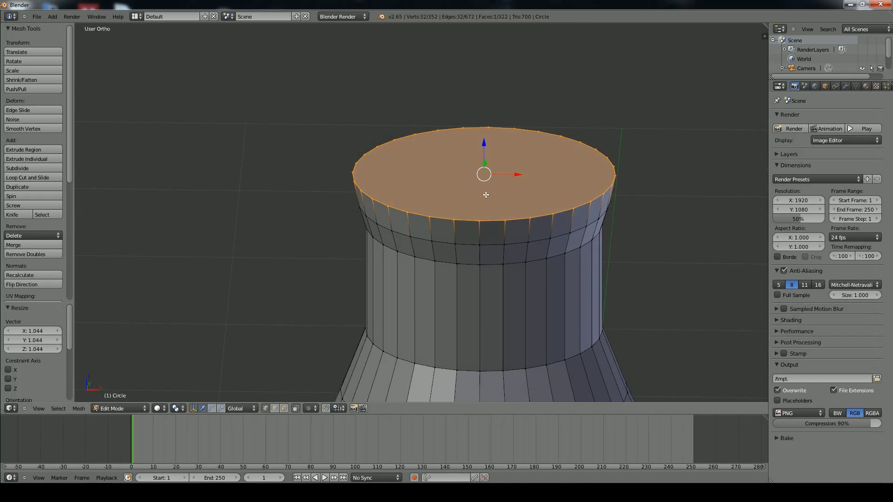
- Extrude the top face up twice in small steps, shrinking it to 0.960
key("e")
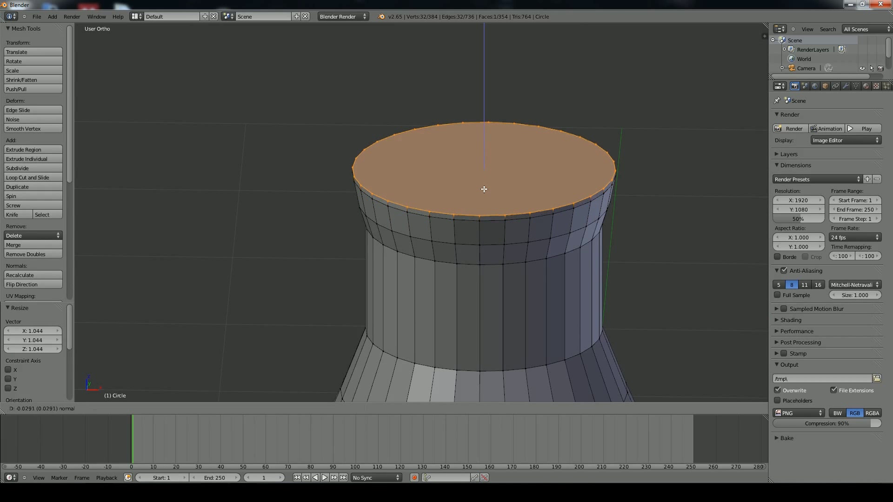
left_click(484, 191)
key("s")
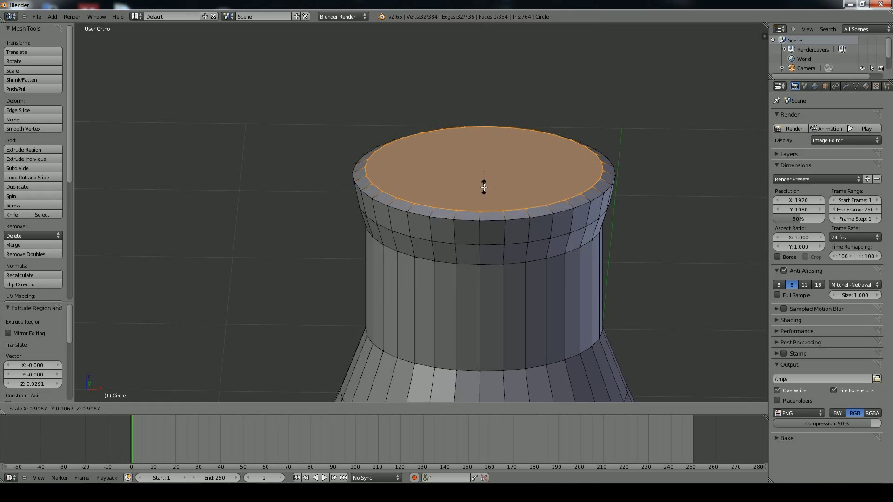
left_click(484, 189)
key("e")
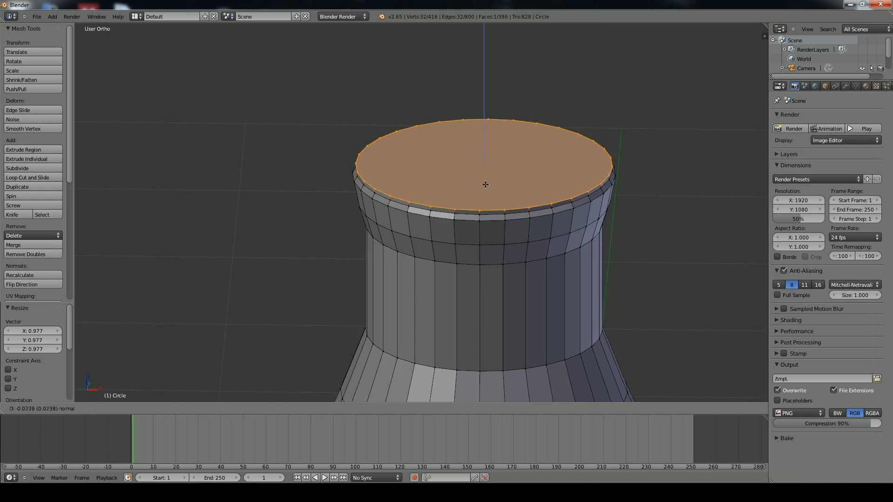
left_click(485, 185)
key("s")
left_click(490, 199)
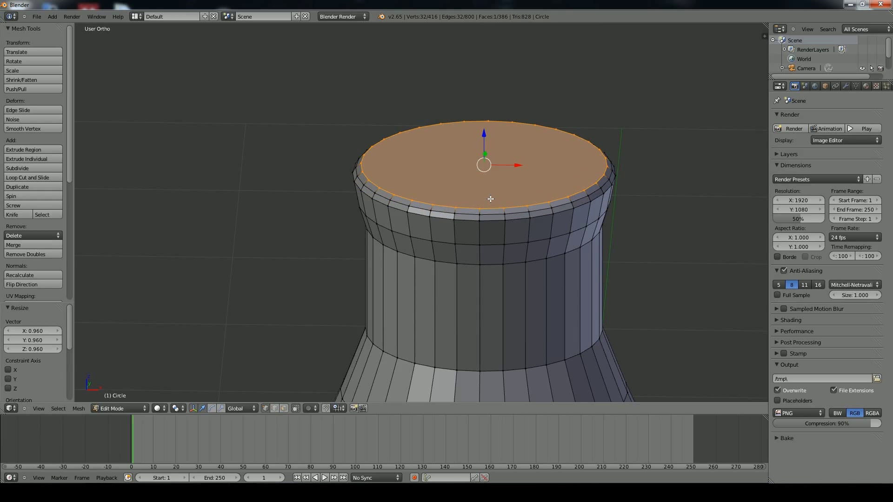
- Extrude the top face twice more, scaling it to 0.949 and then 0.968
key("e")
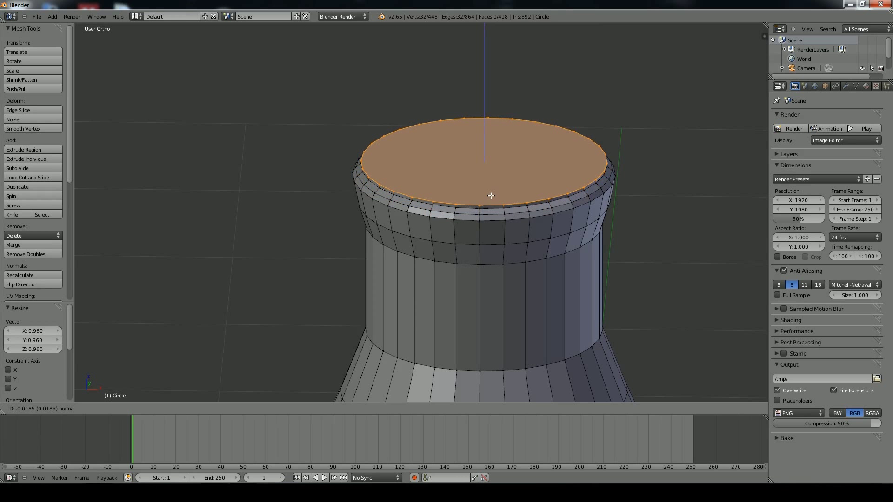
left_click(492, 191)
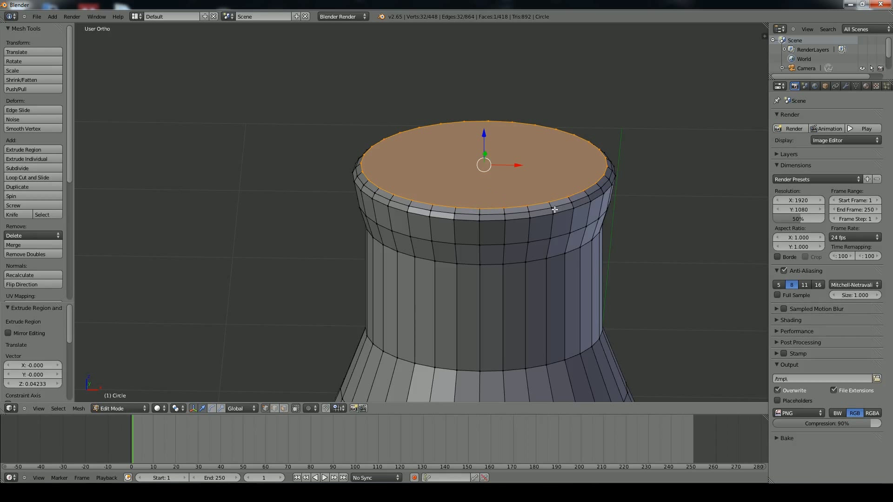
key("s")
left_click(589, 242)
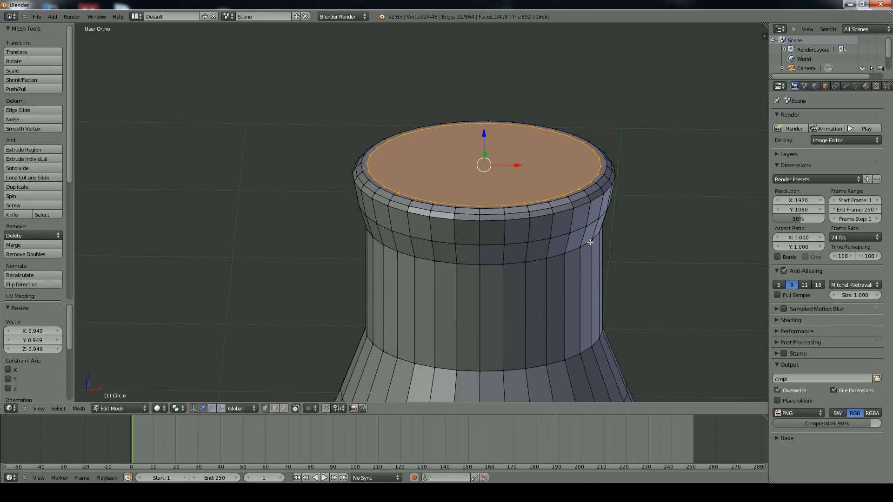
key("e")
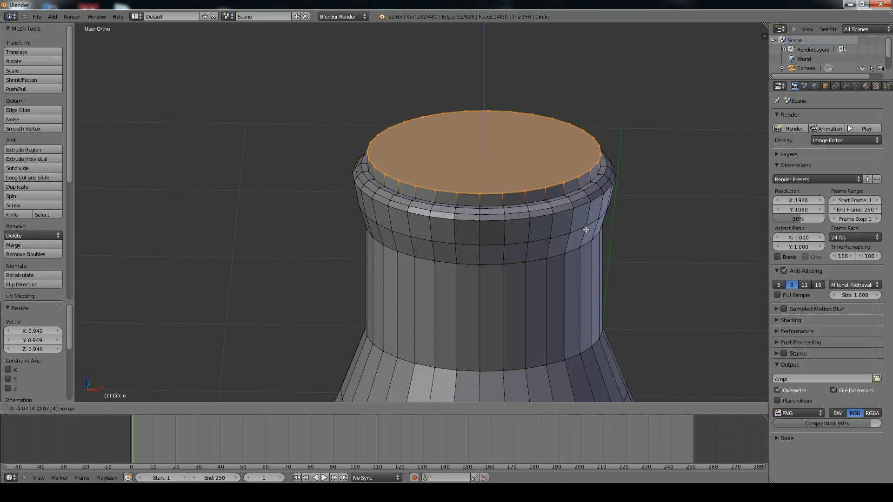
left_click(585, 230)
key("s")
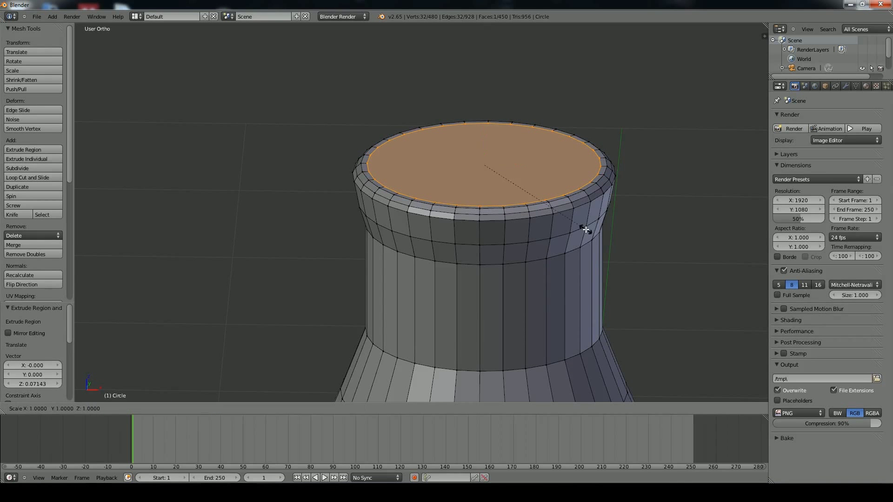
left_click(588, 231)
middle_click_drag(589, 231, 571, 224)
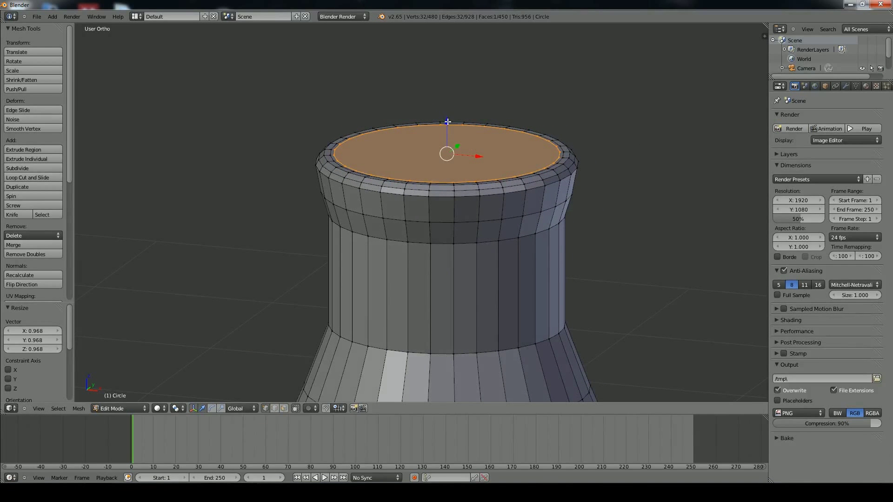
- Lower the top face on Z, extrude and shrink it to 0.971, then sink it 0.01279 below the rim
key("g")
key("z")
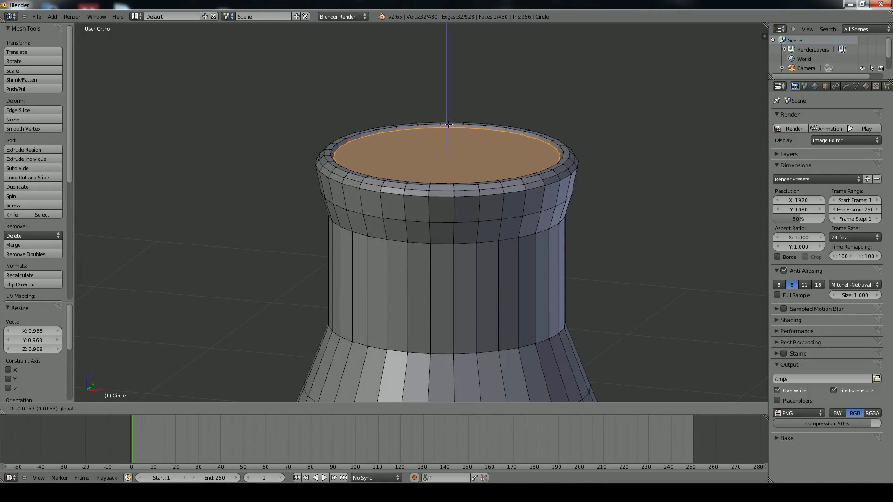
left_click(448, 124)
key("e")
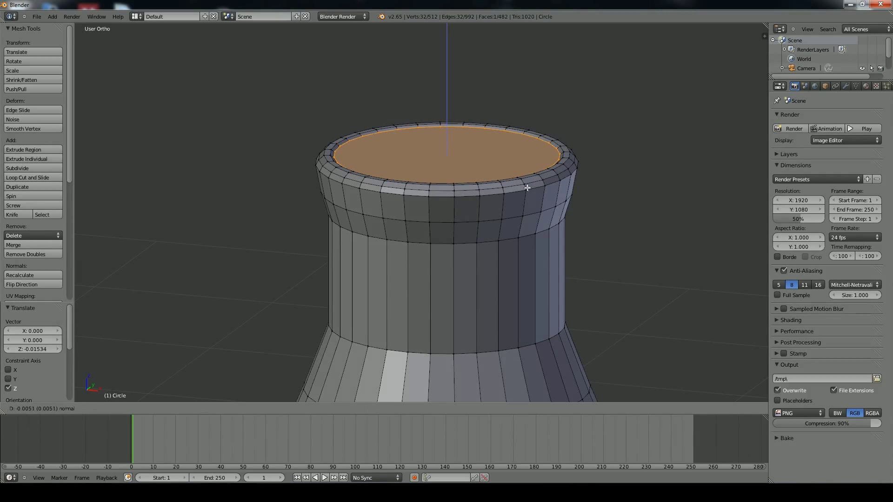
left_click(519, 179)
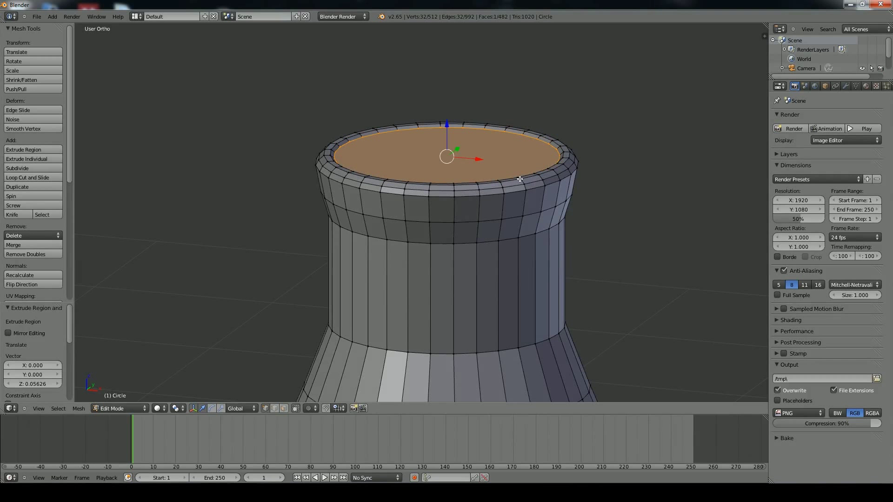
key("s")
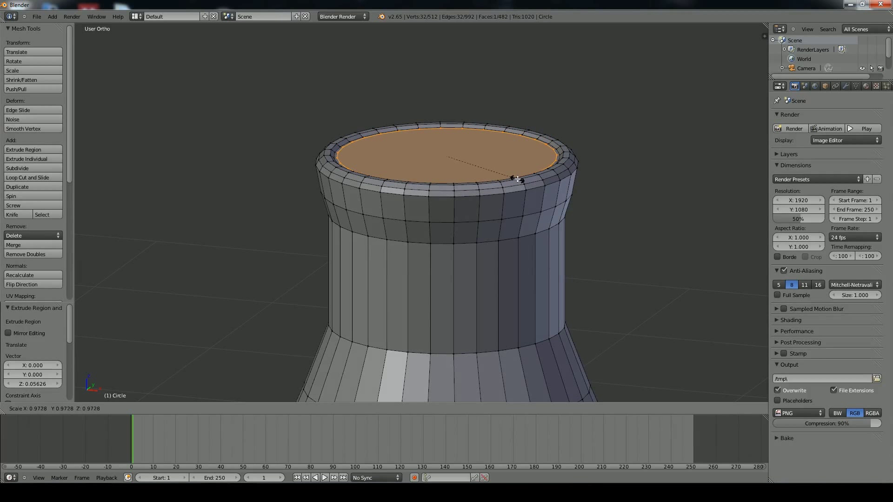
left_click(517, 179)
left_click_drag(446, 125, 446, 127)
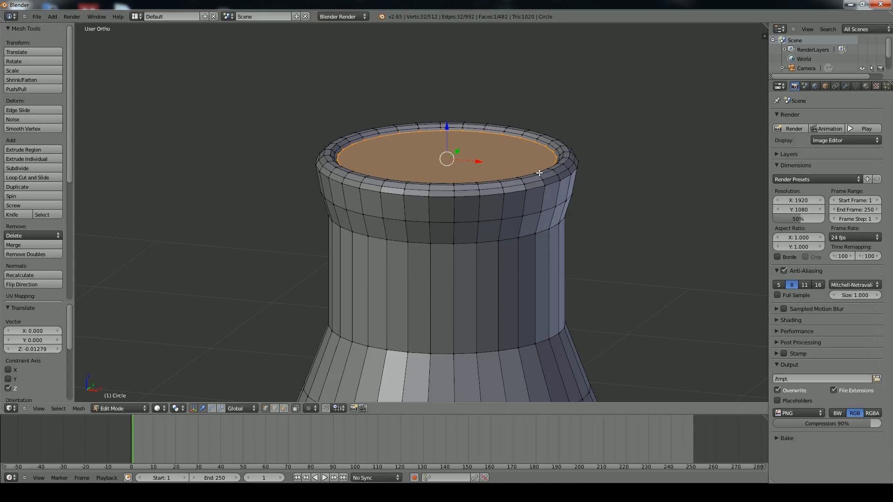
- Switch to Front Ortho, recentre the vase, and view it as a wireframe zoomed on the neck
scroll(544, 200, "down", 5)
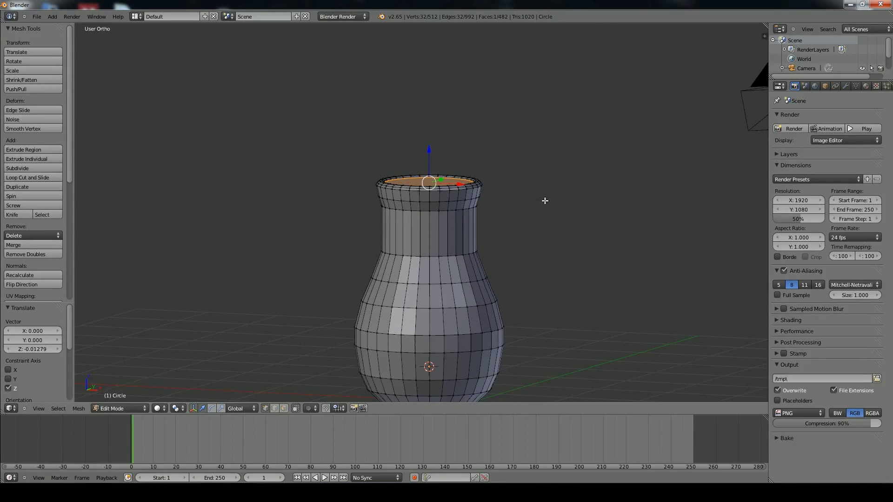
middle_click_drag(545, 201, 511, 223)
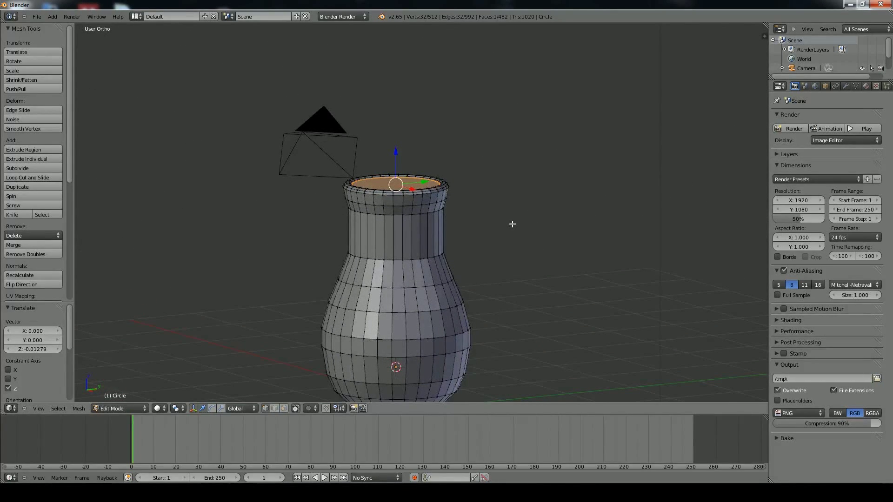
key("KP_1")
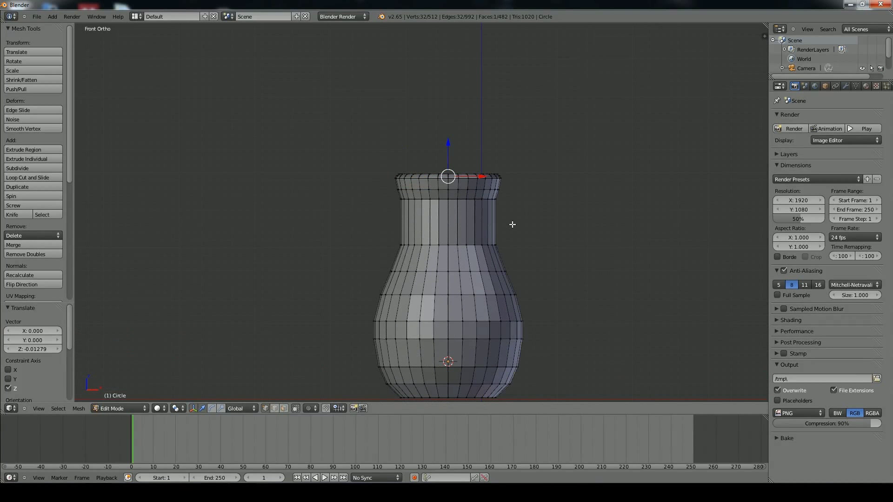
middle_click_drag(540, 267, 521, 255, "shift")
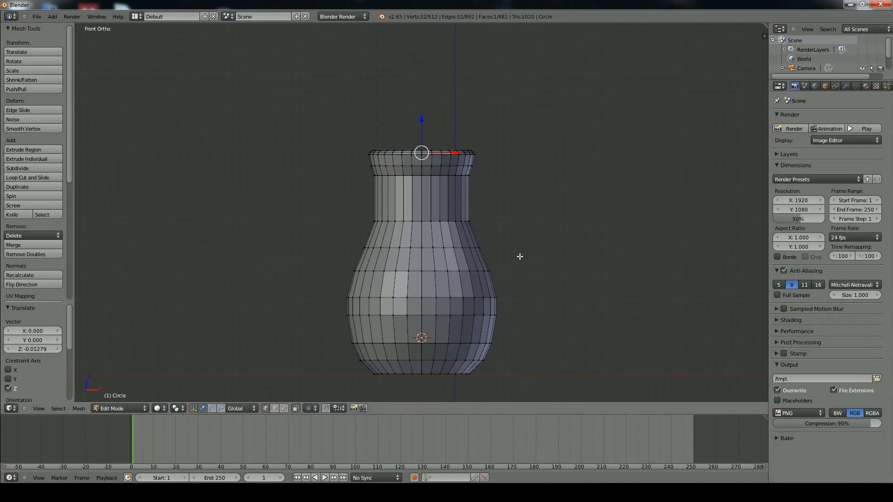
key("z")
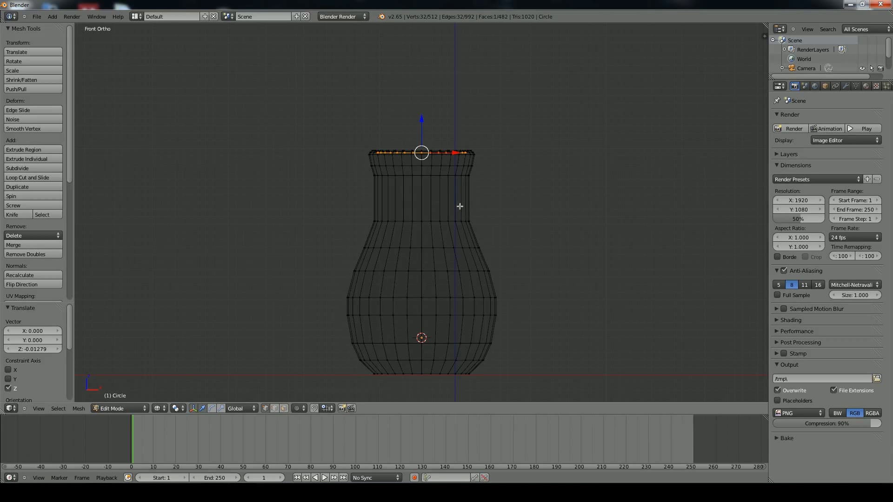
scroll(464, 215, "up", 3)
- Extrude the top face down into the neck and shrink the new ring slightly
middle_click_drag(469, 219, 470, 250, "shift")
scroll(468, 246, "up", 2)
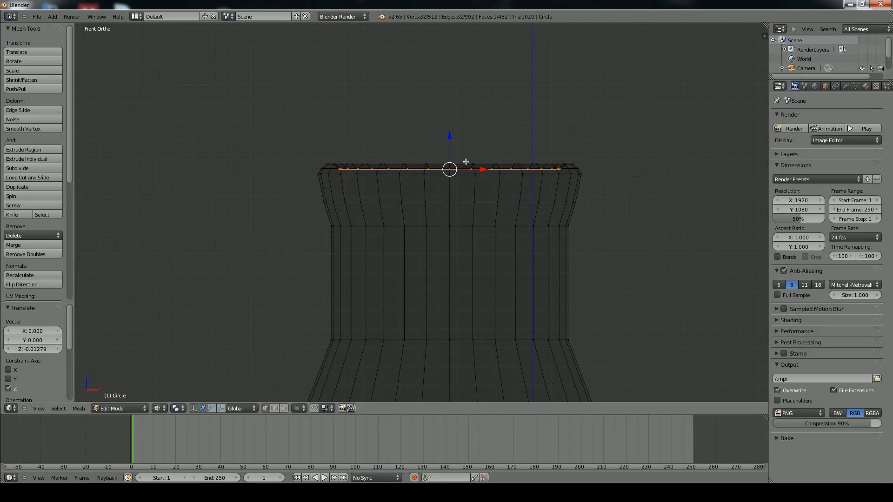
key("e")
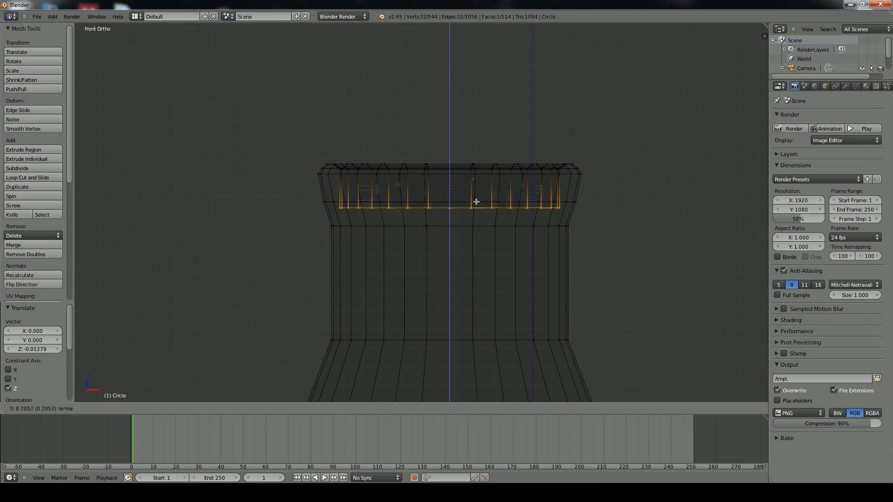
left_click(478, 215)
key("s")
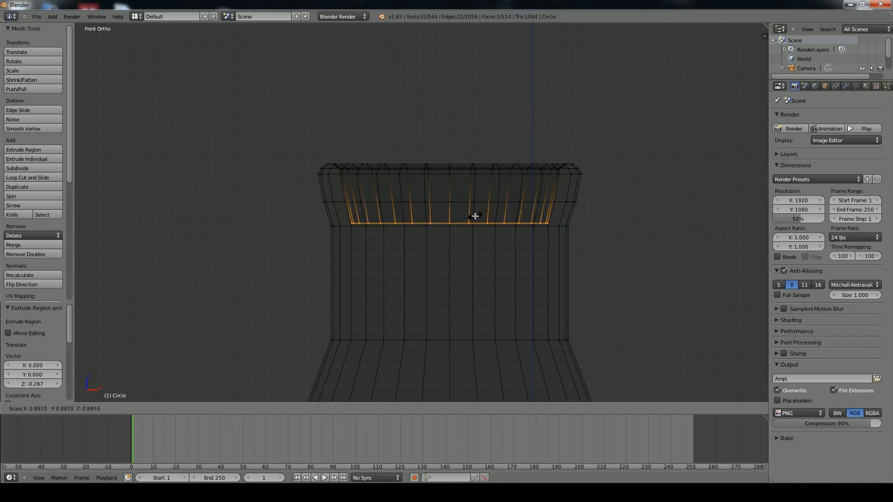
left_click(475, 216)
- Extrude two more rings downward and flare the lowest to 1.269 for the shoulder
key("e")
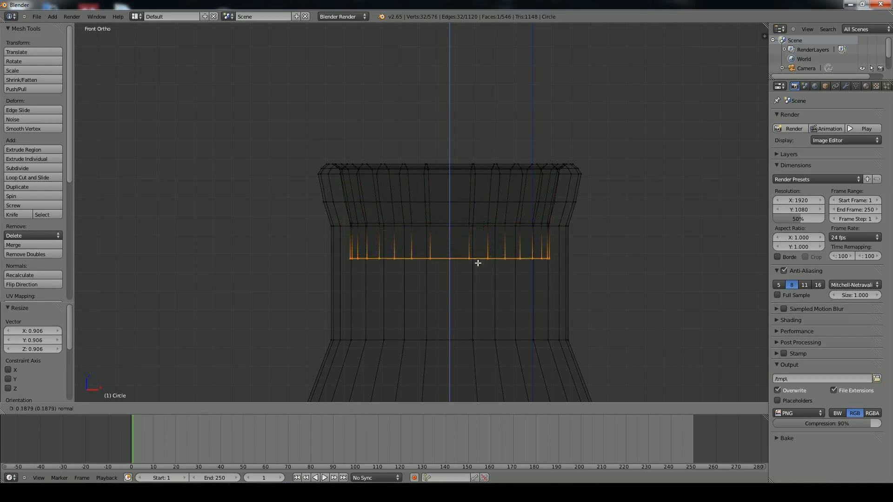
left_click(482, 335)
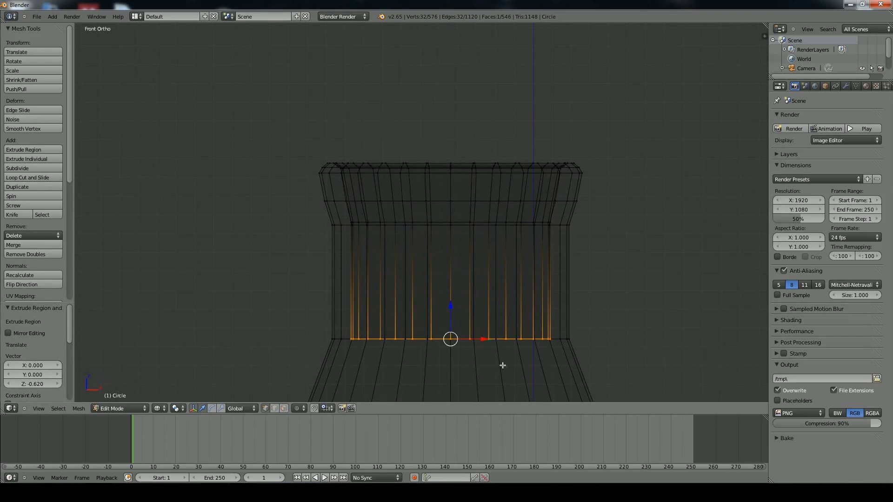
middle_click_drag(502, 365, 485, 118, "shift")
key("e")
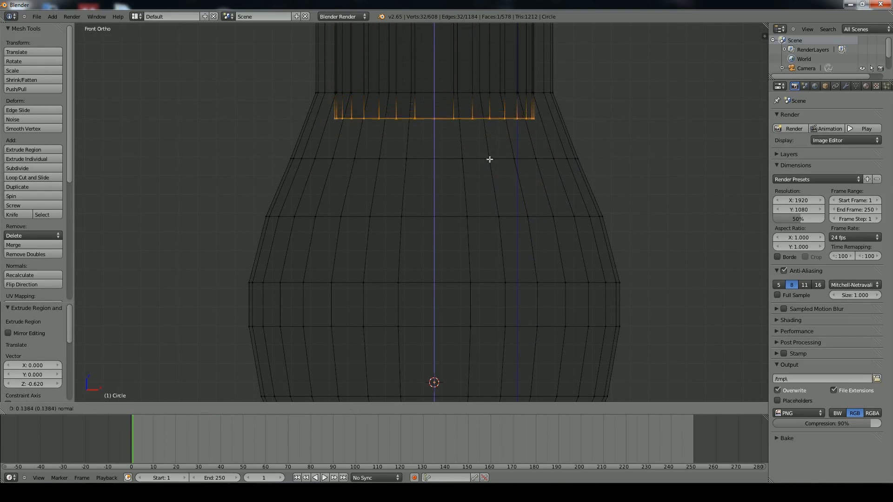
left_click(485, 207)
key("s")
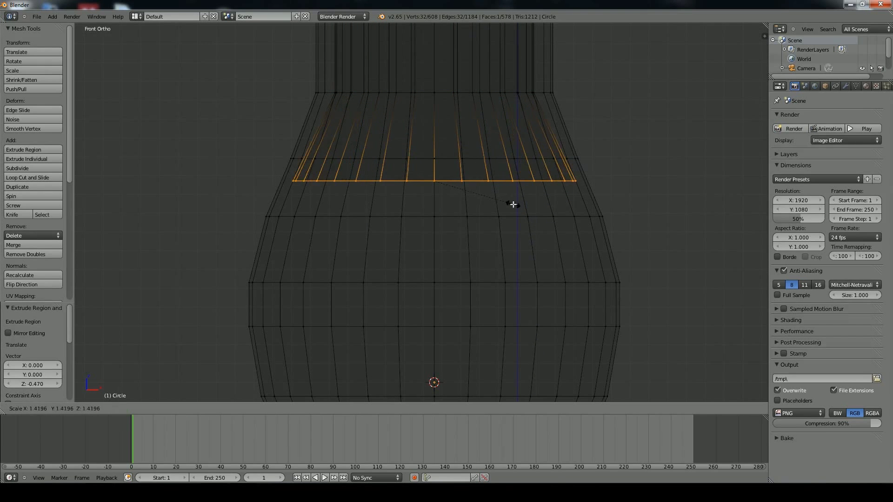
left_click(503, 205)
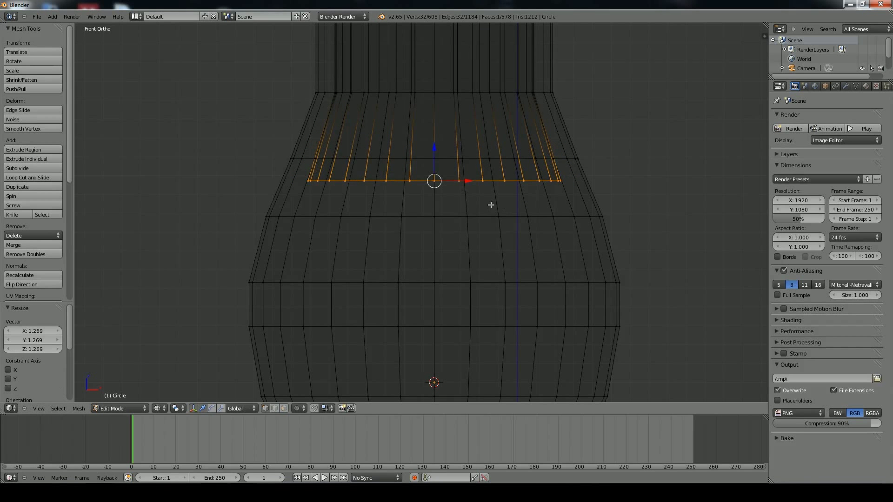
middle_click_drag(453, 333, 441, 216, "shift")
- Extrude two interior rings down the body, widening each one
key("e")
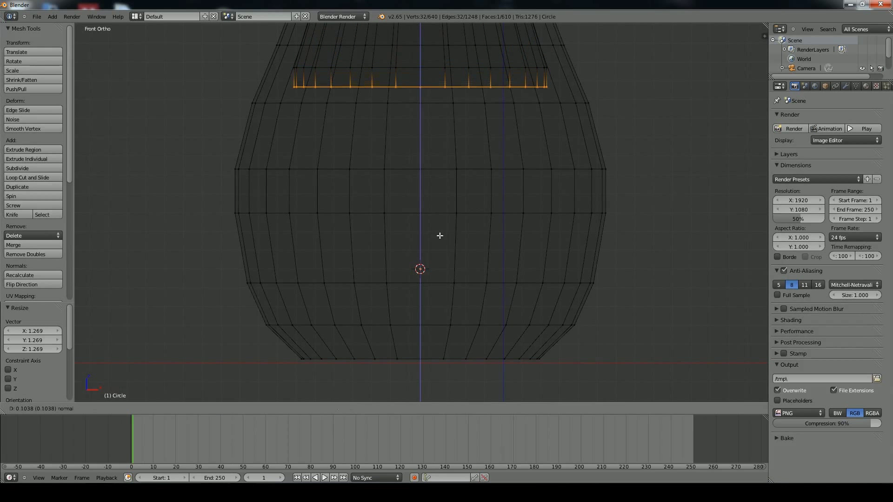
left_click(435, 250)
key("s")
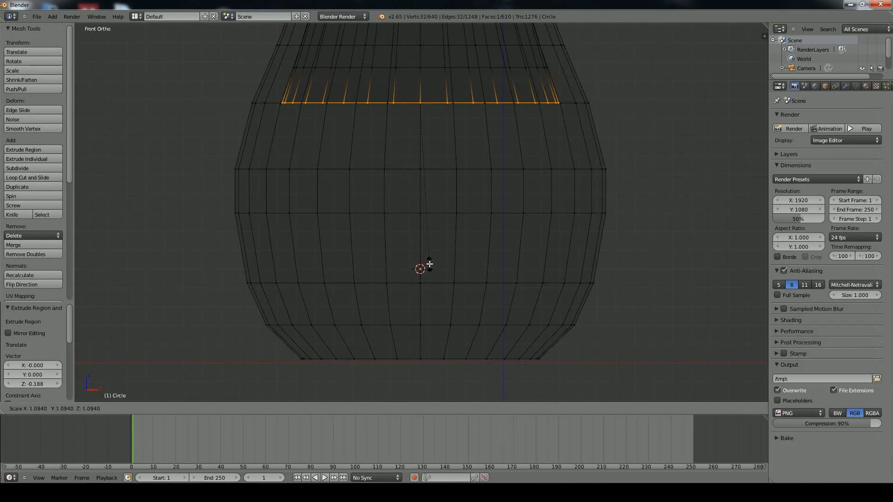
left_click(428, 264)
key("e")
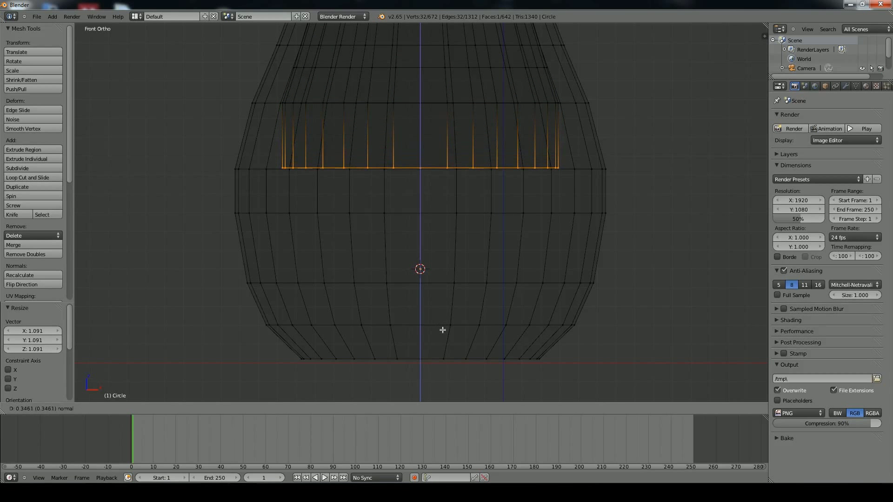
left_click(442, 330)
key("s")
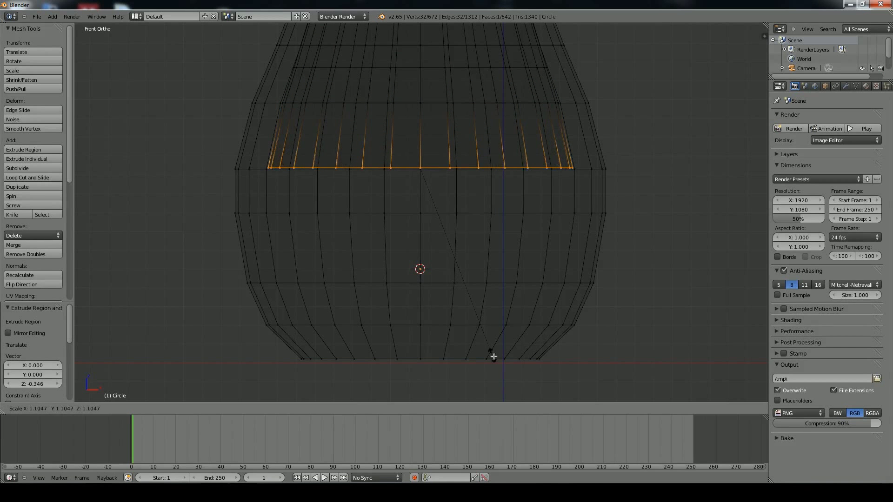
left_click(494, 356)
- Extrude three more interior rings downward, narrowing the lower ones, the last to 0.891
key("e")
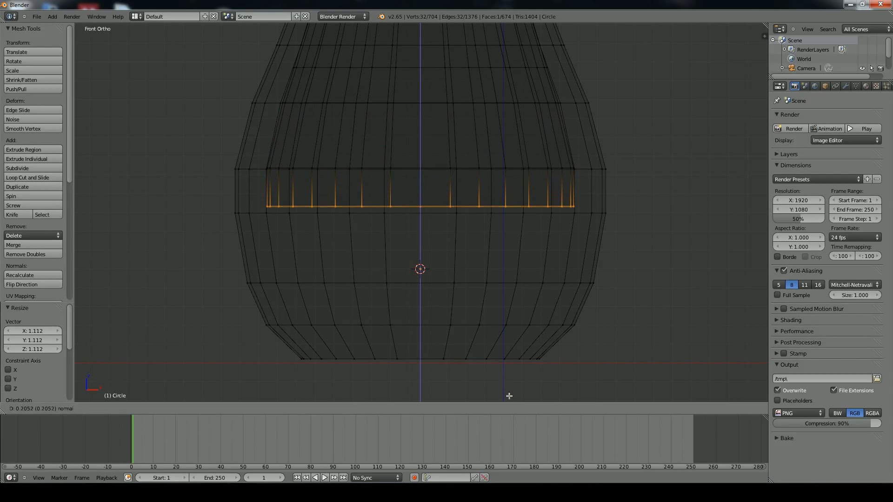
left_click(511, 398)
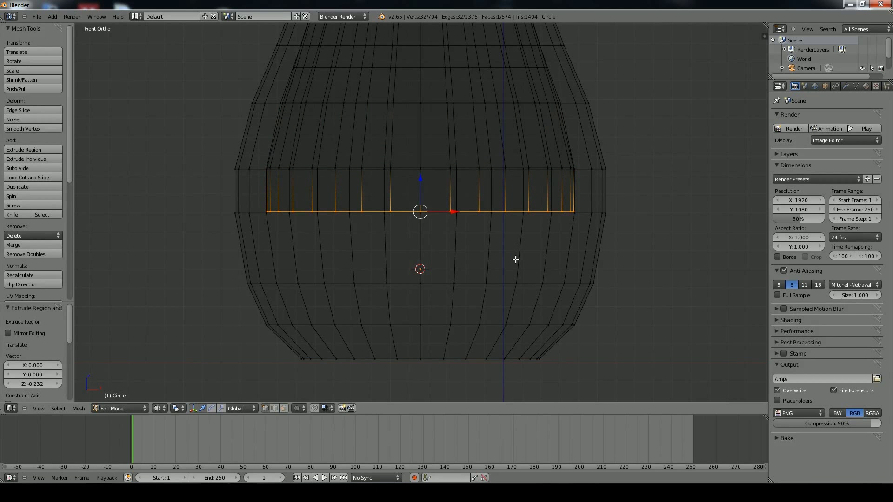
key("e")
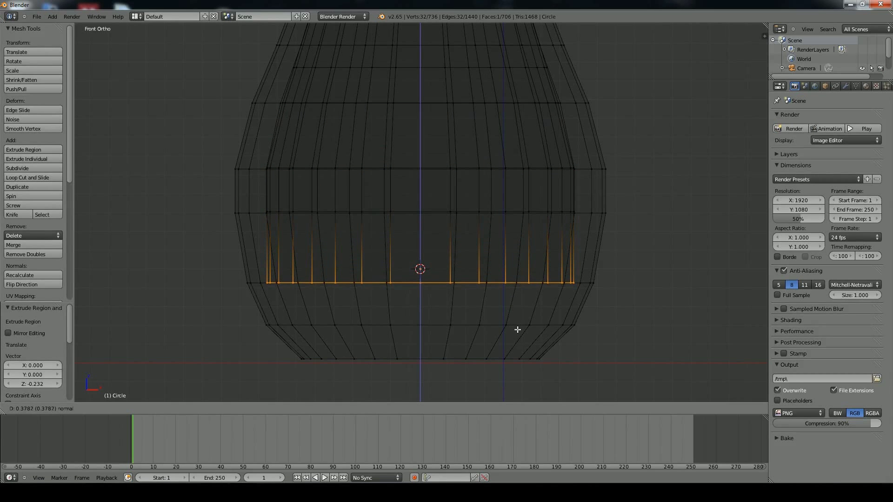
left_click(517, 330)
key("s")
left_click(508, 323)
key("e")
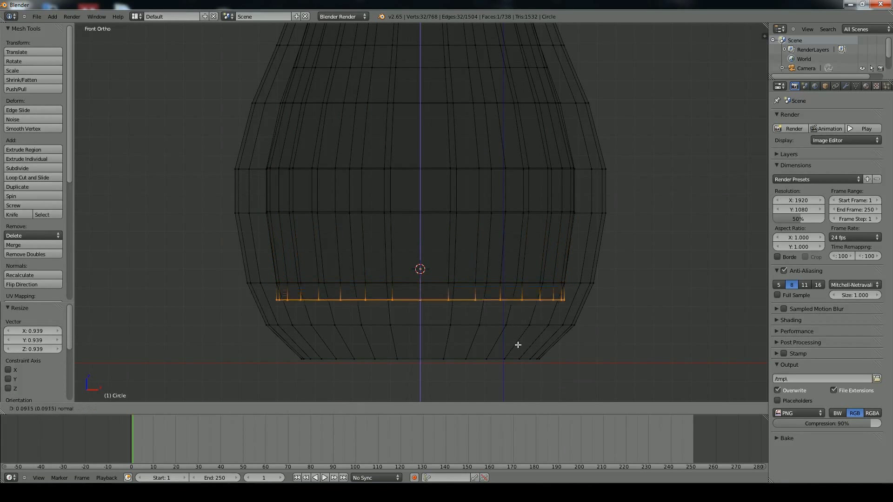
left_click(521, 366)
key("s")
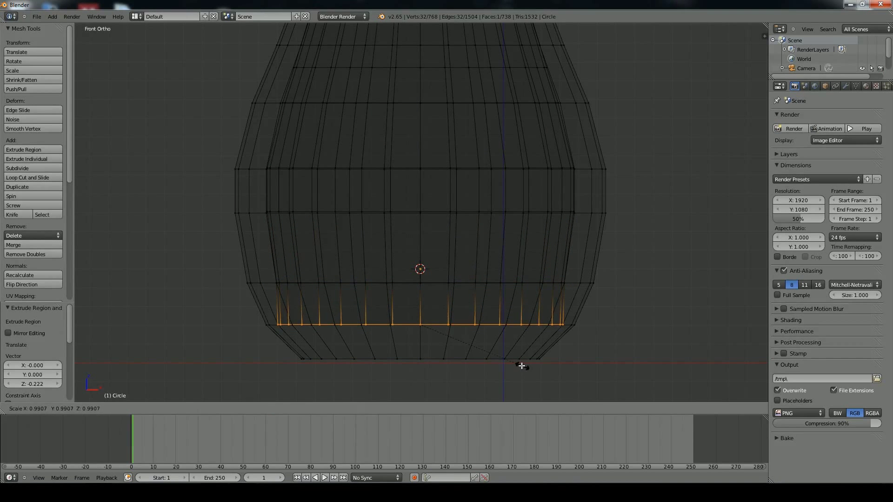
left_click(514, 358)
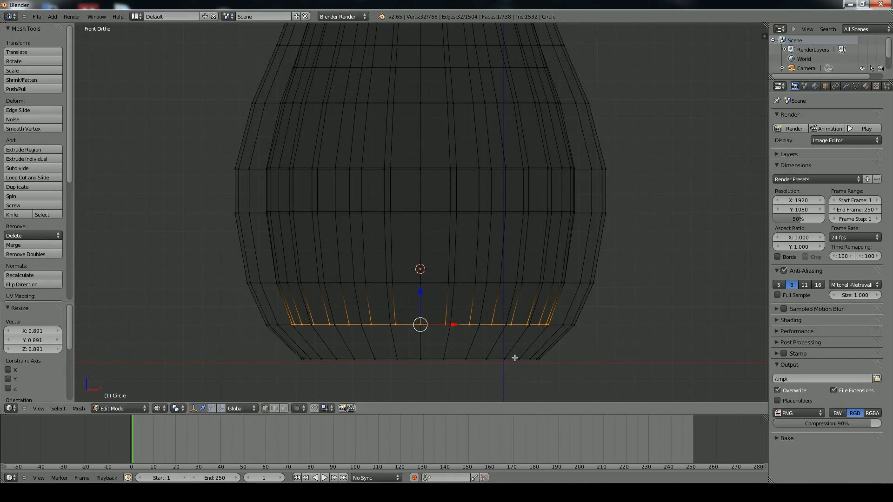
- Extrude the final ring toward the base, shrink it to 0.619, and lower it slightly on Z
key("e")
left_click(521, 353)
key("s")
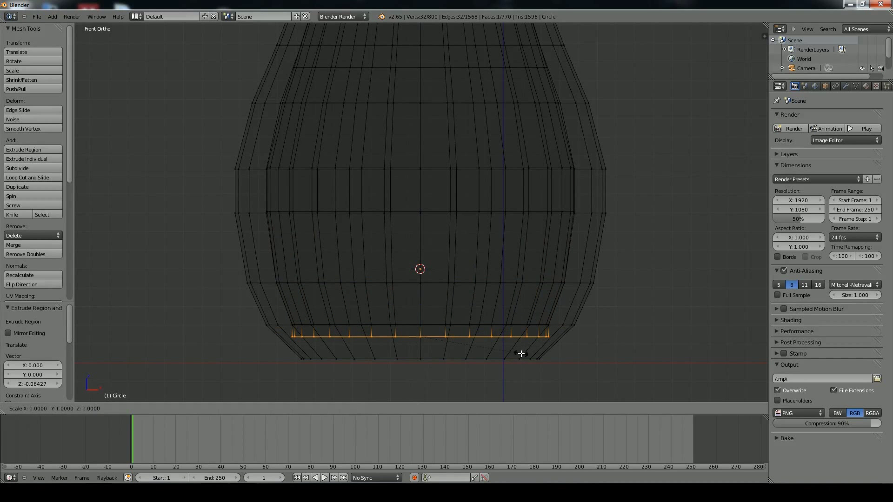
left_click(482, 349)
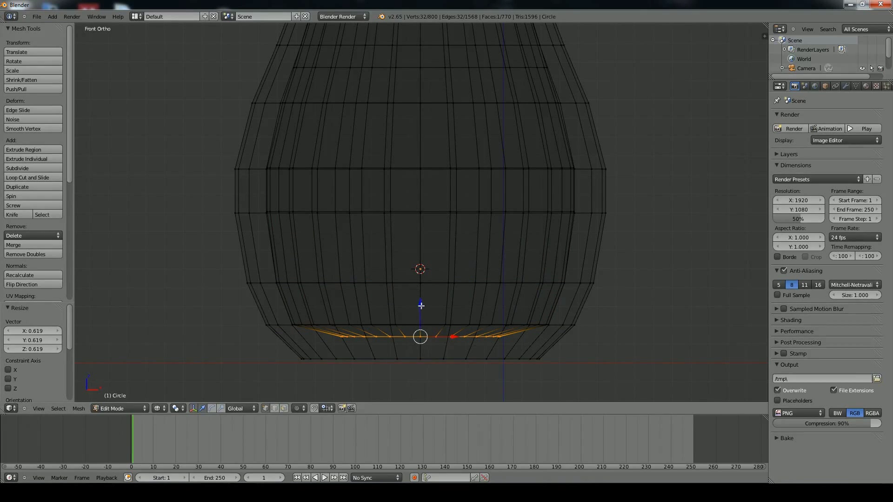
key("g")
key("z")
left_click(421, 313)
middle_click_drag(420, 313, 548, 299)
- Switch back to solid shading, return to Object Mode, and orbit around the finished vase
key("z")
scroll(549, 299, "down", 4)
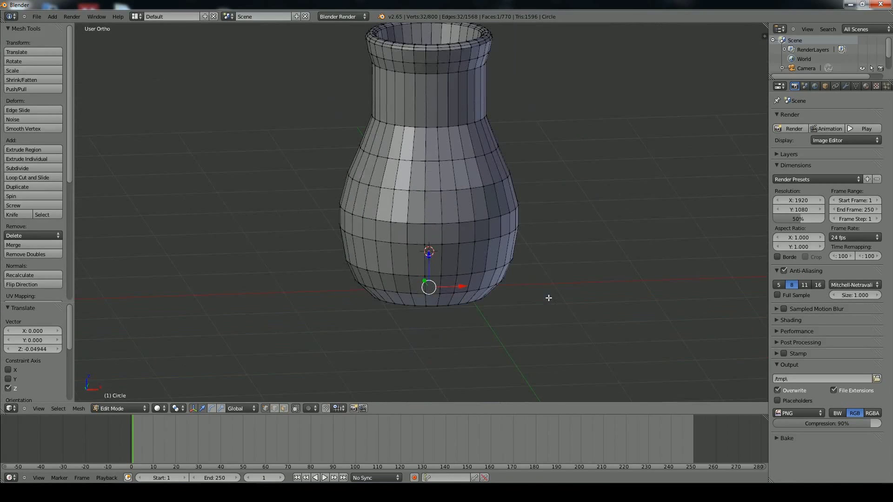
middle_click_drag(538, 291, 497, 267)
scroll(493, 265, "down", 3)
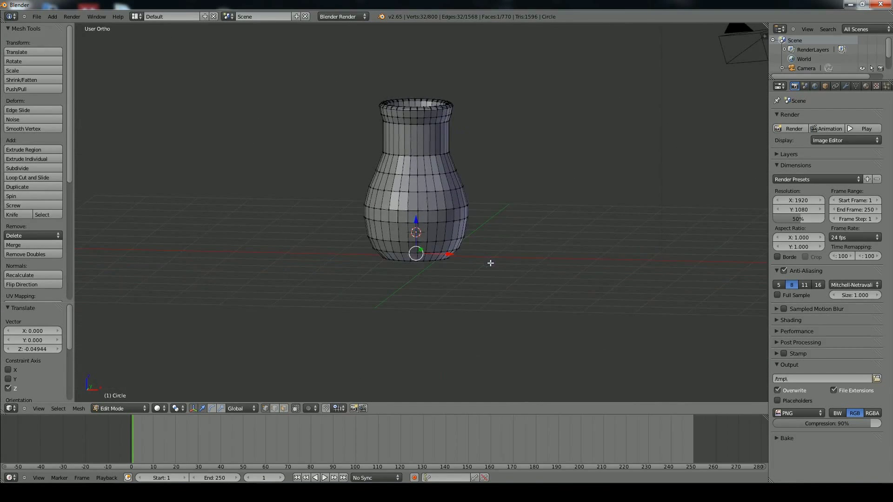
key("Tab")
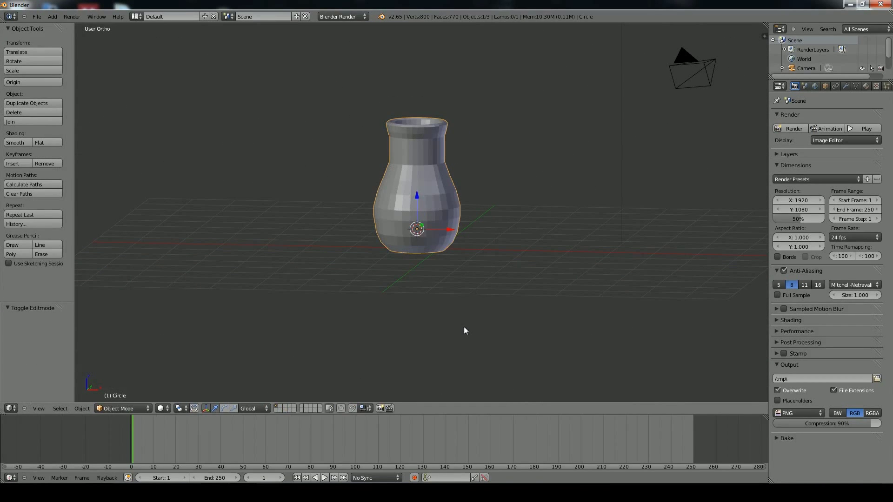
middle_click_drag(415, 316, 356, 317)
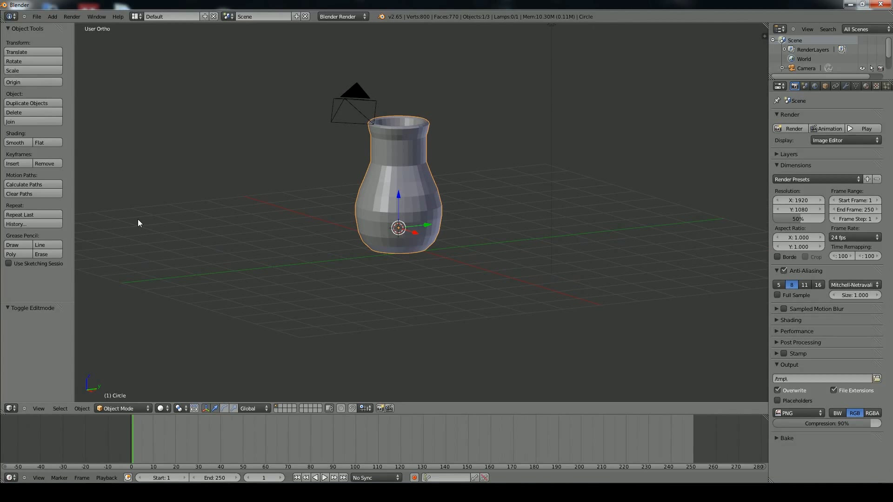
- Apply Smooth shading to the vase, then inspect it in perspective from above and the side
left_click(16, 143)
mouse_move(320, 189)
middle_mouse_down()
mouse_move(388, 207)
mouse_move(313, 228)
mouse_move(316, 208)
mouse_move(348, 177)
mouse_move(301, 167)
mouse_move(337, 217)
mouse_move(295, 249)
mouse_move(424, 339)
mouse_move(311, 365)
mouse_move(389, 265)
mouse_move(394, 298)
middle_mouse_up()
scroll(395, 289, "up", 7)
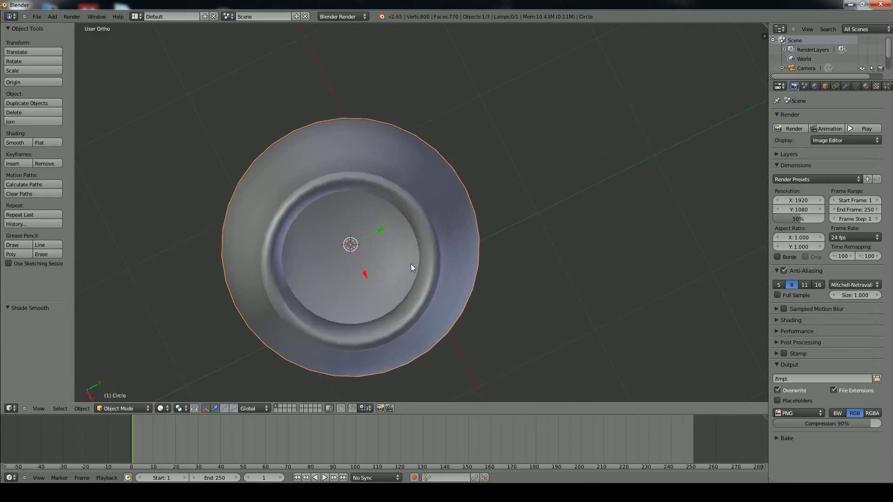
middle_click_drag(358, 271, 407, 255)
key("KP_5")
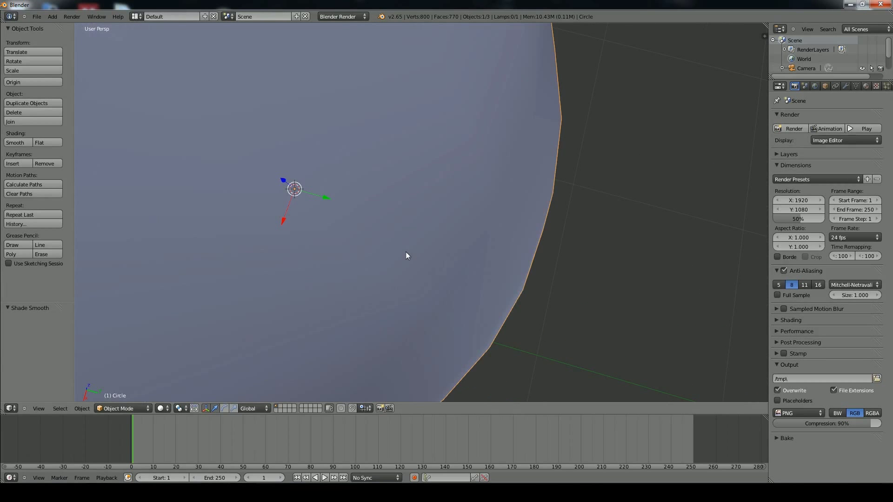
middle_click_drag(373, 218, 439, 172)
scroll(404, 247, "down", 4)
scroll(447, 158, "down", 5)
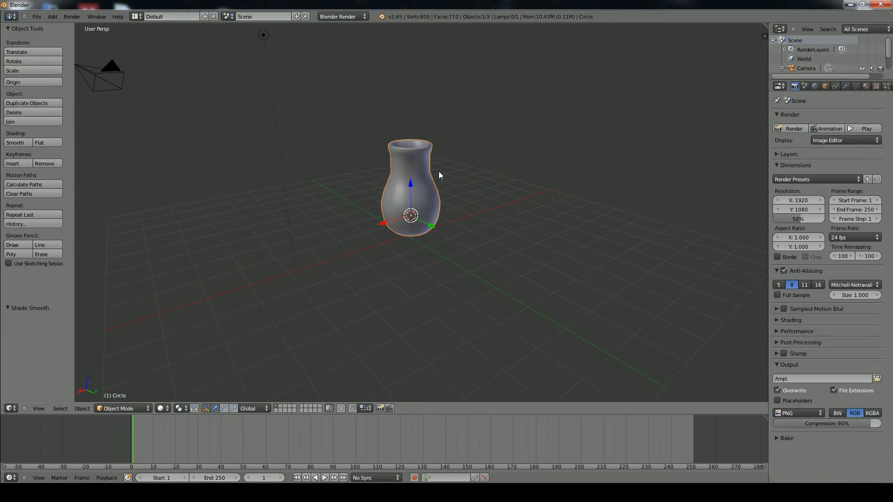